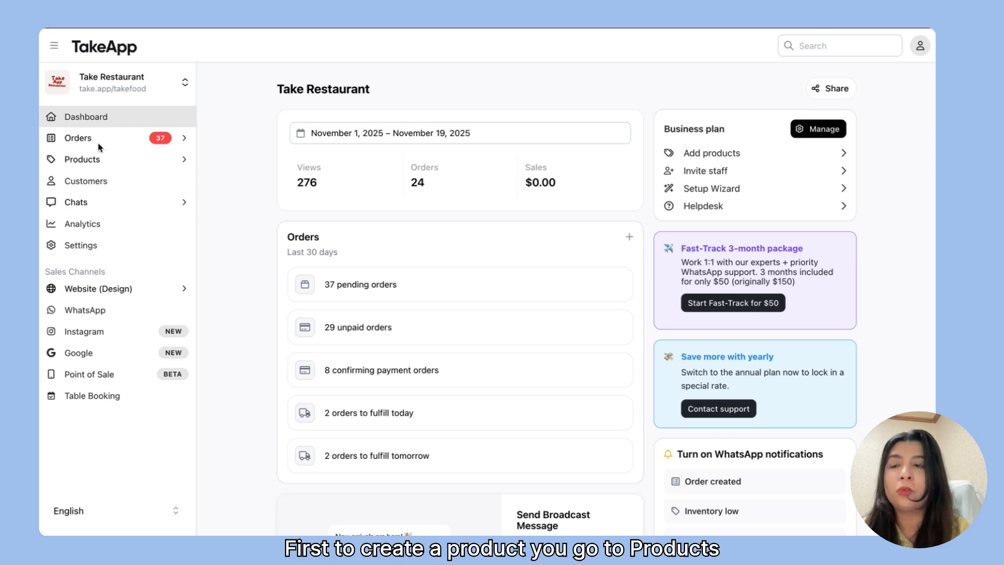
Start a new product in the store's product list and name it Pizza
left_click(98, 159)
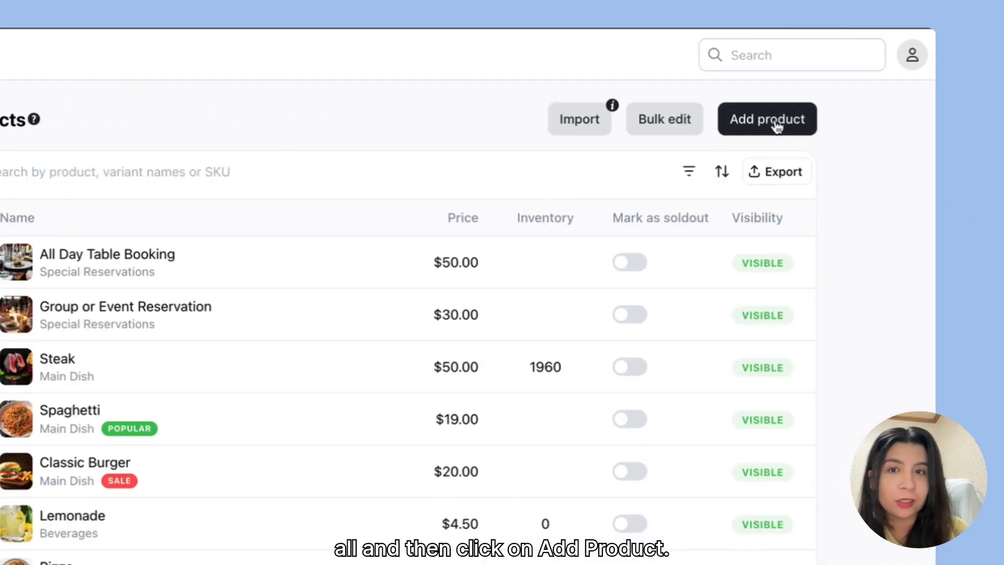
left_click(778, 125)
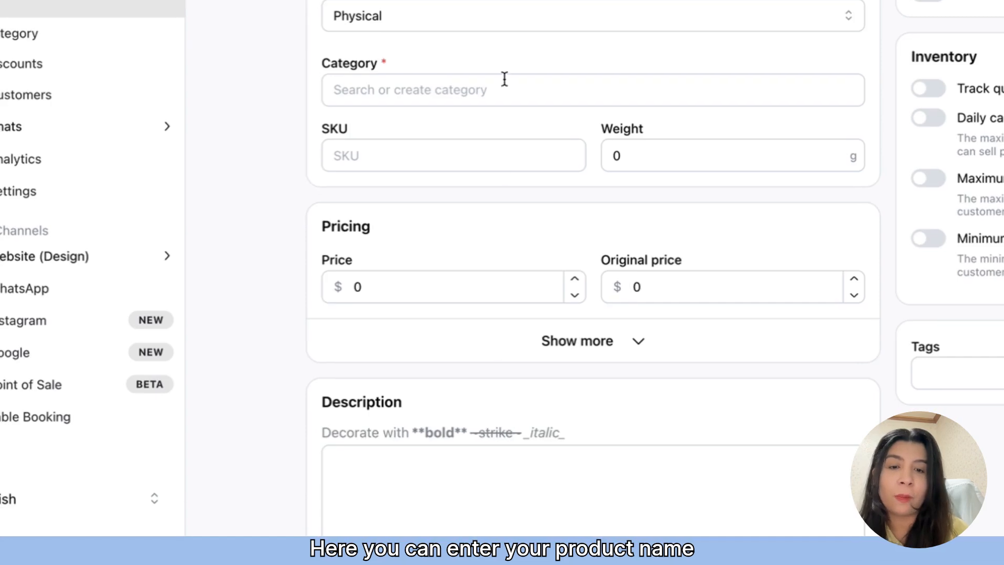
left_click(482, 208)
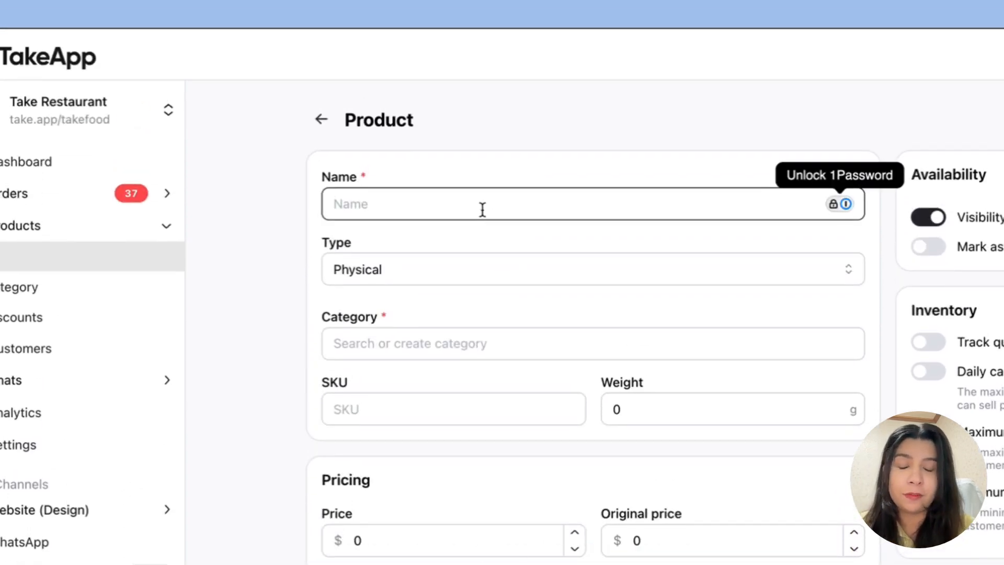
type("Pizza")
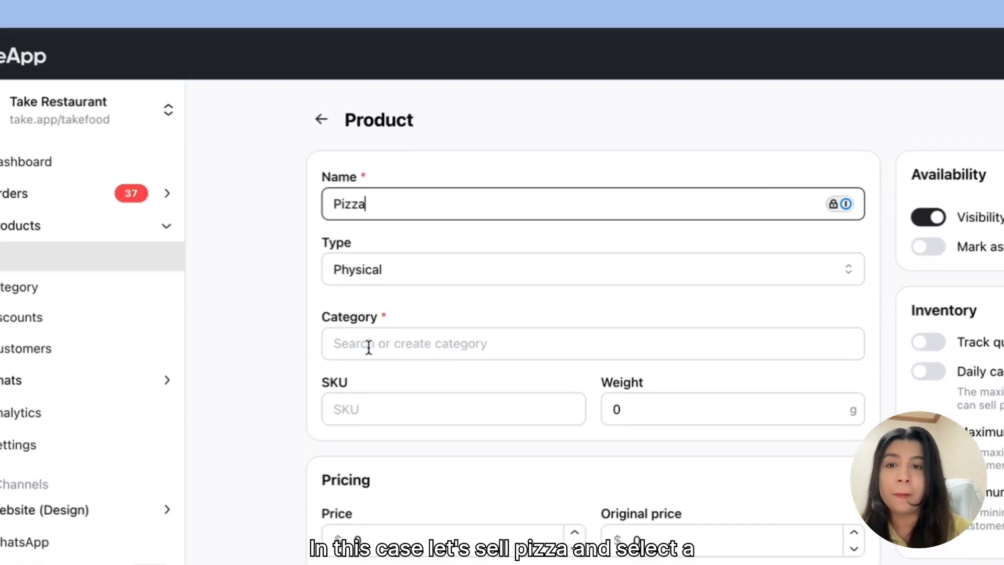
Assign the product to the existing Main Dish category
left_click(386, 340)
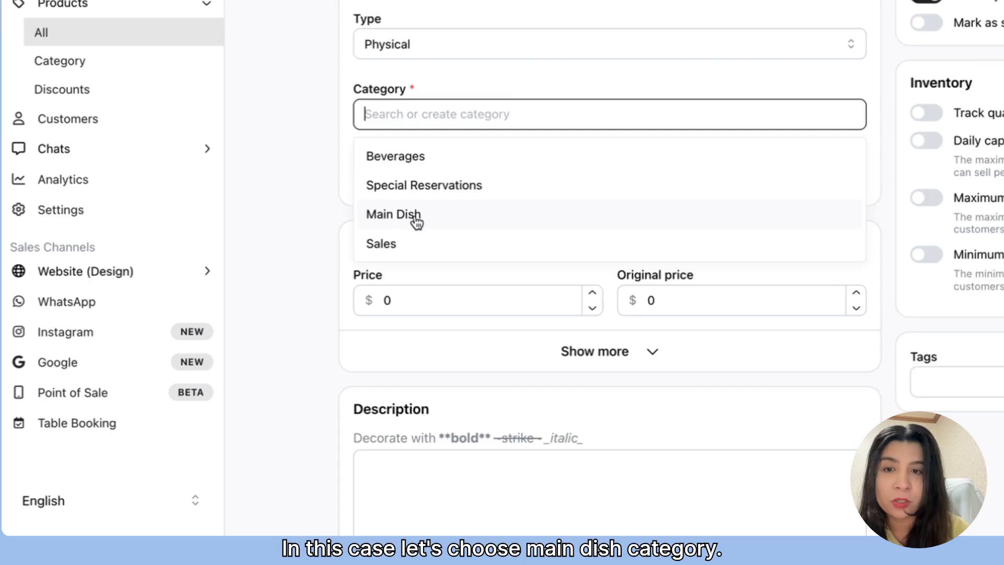
left_click(324, 308)
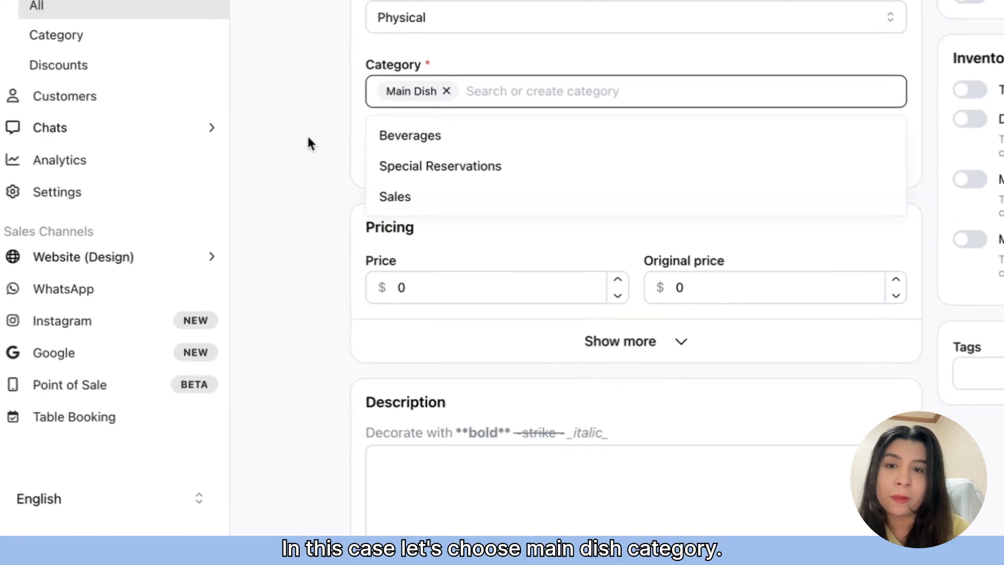
left_click(308, 143)
Set the product's price to $15 and its original price to $20
scroll(307, 140, "down", 6)
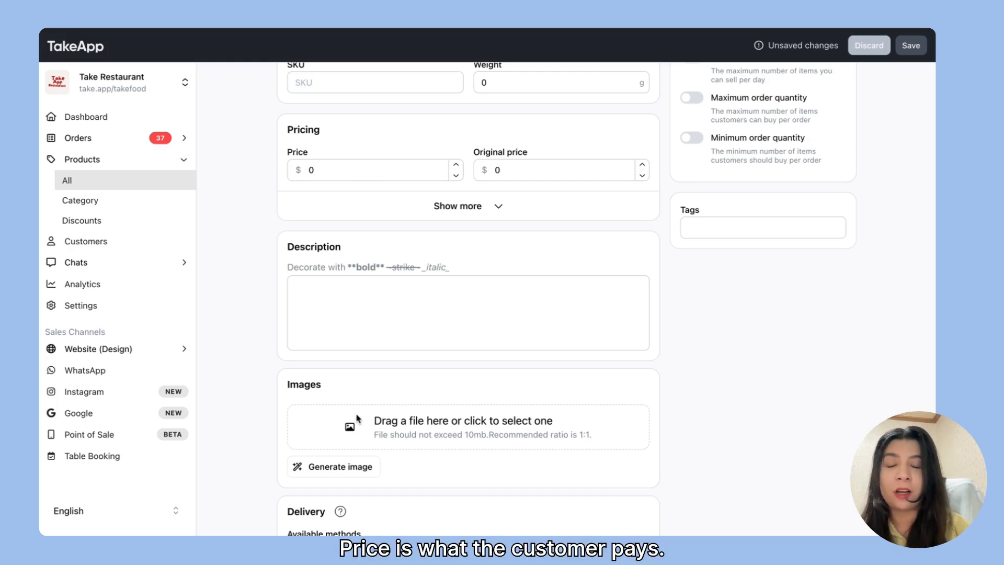
left_click(387, 170)
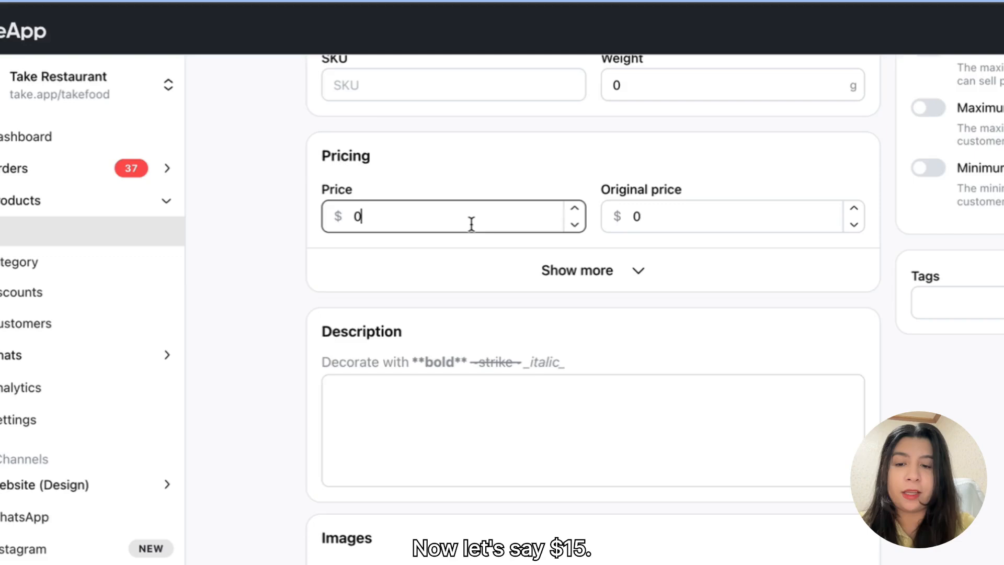
type("15")
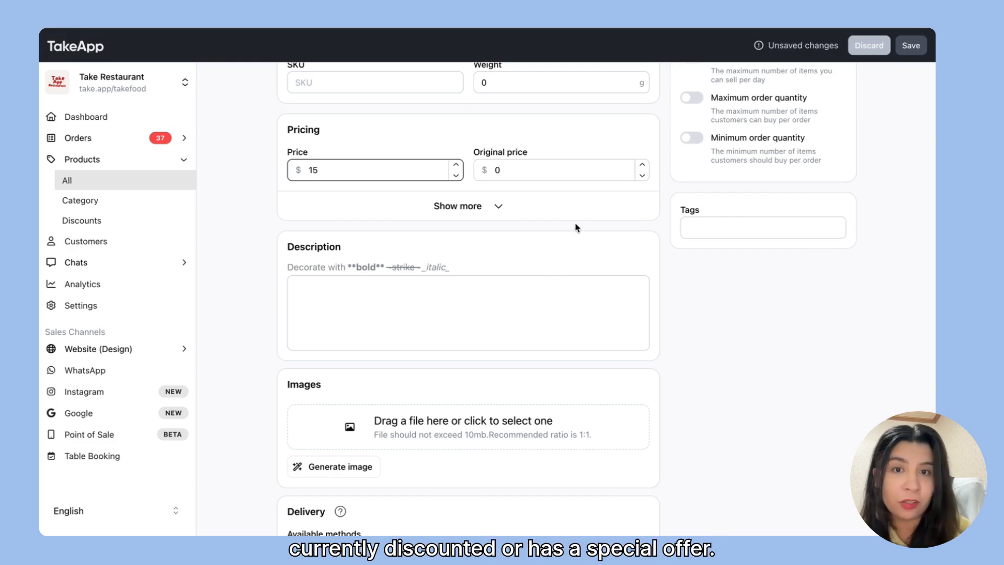
left_click(556, 172)
key("BackSpace")
type("2")
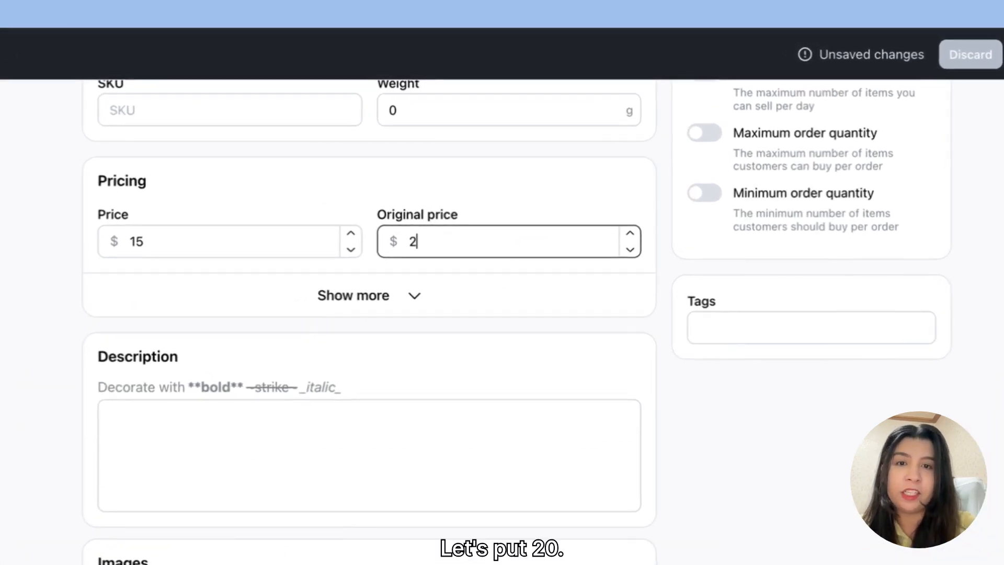
type("0")
Enter "Delicious Pizza!" as the product description
left_click(409, 459)
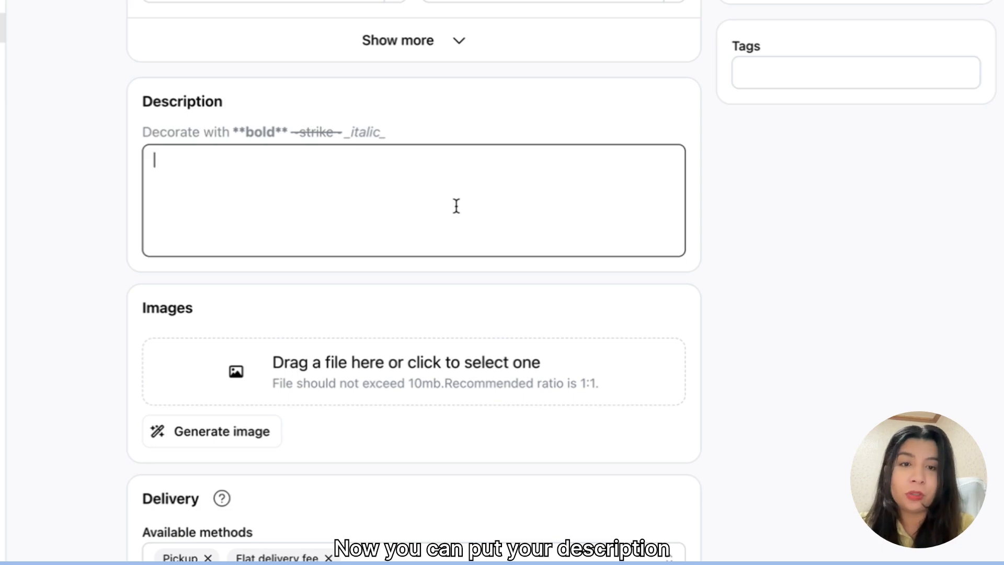
type("Delicious P")
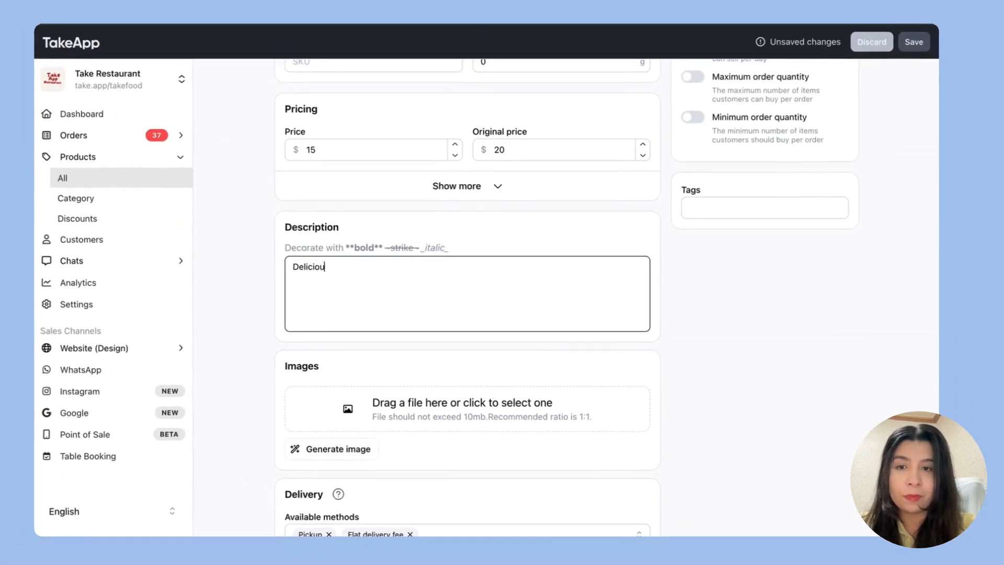
type("izza!")
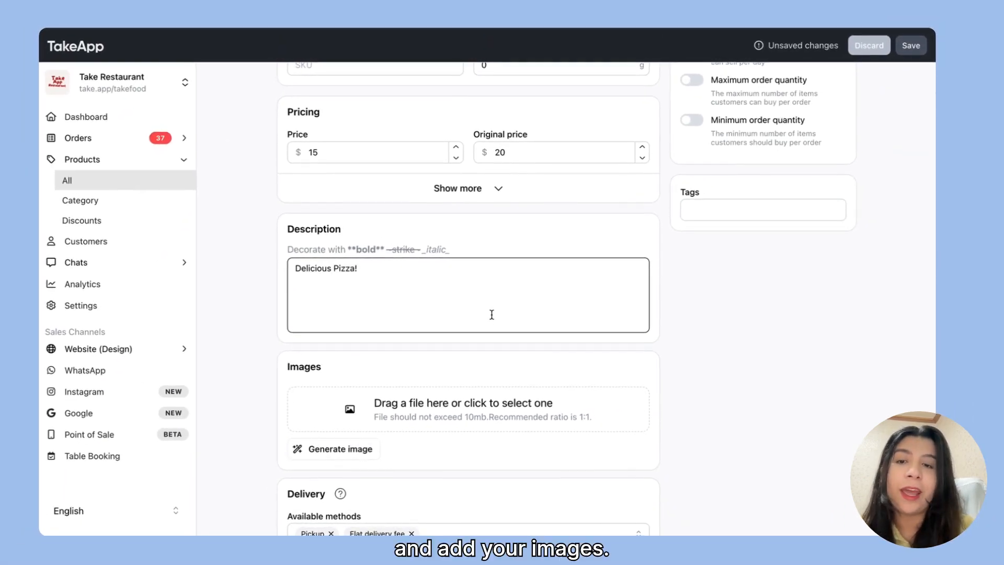
Add a first variant to the product and name it after the pepperoni pizza type
scroll(491, 314, "down", 4)
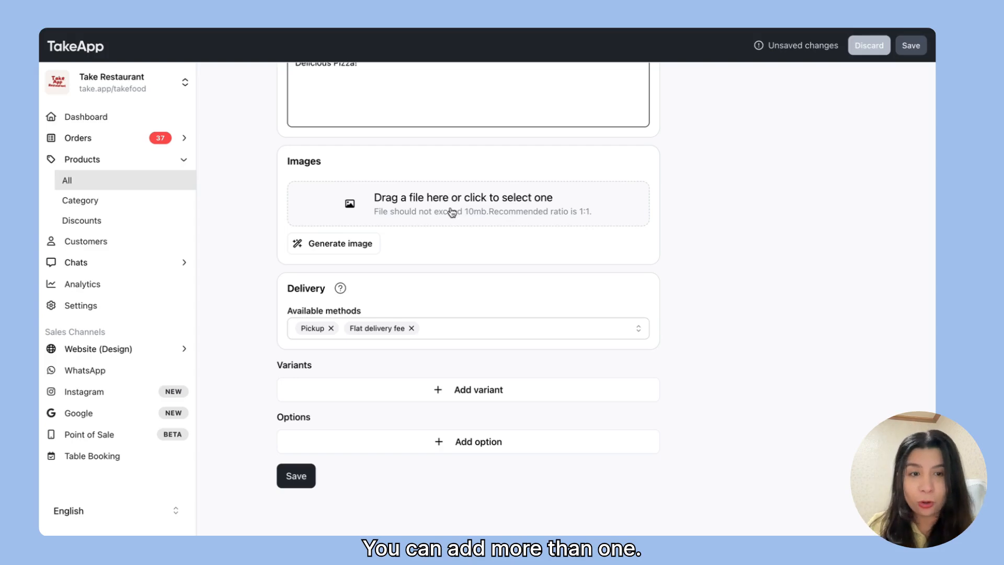
left_click(440, 390)
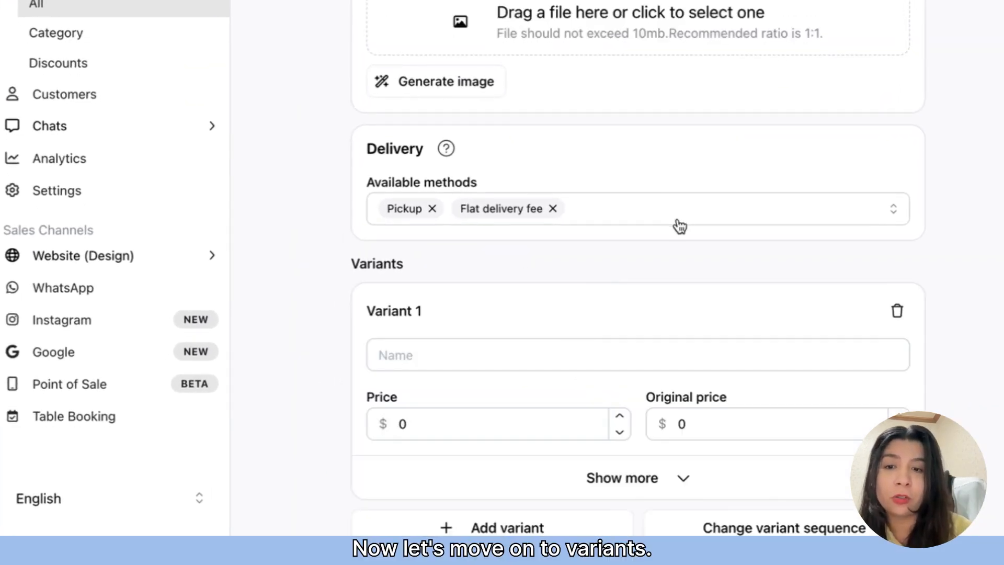
scroll(679, 225, "down", 5)
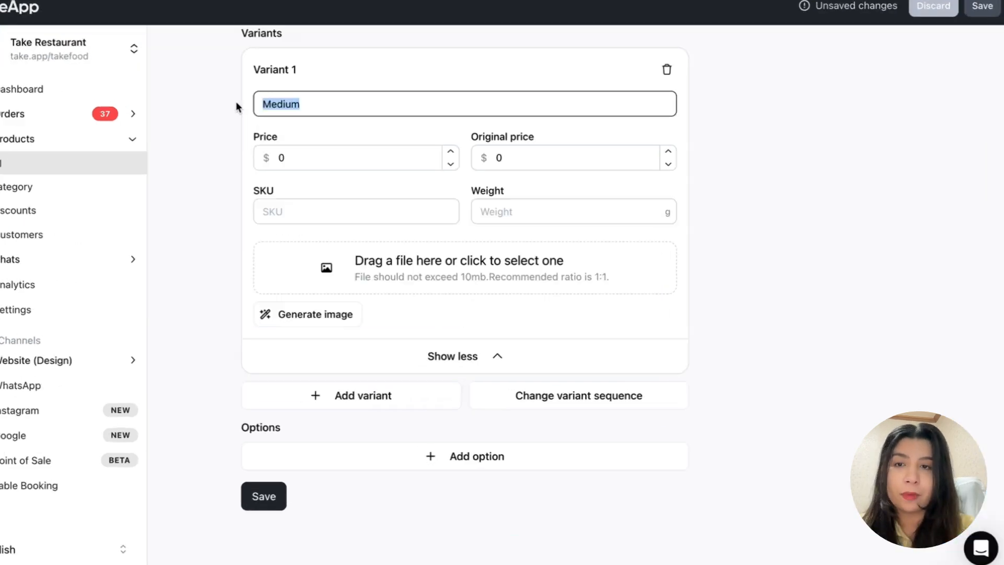
key("BackSpace")
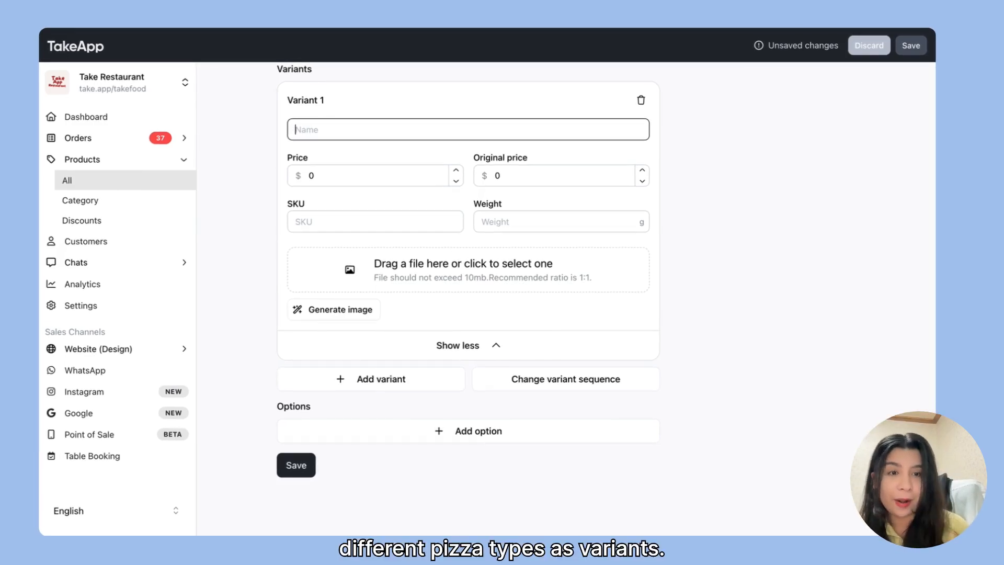
type("Pepero")
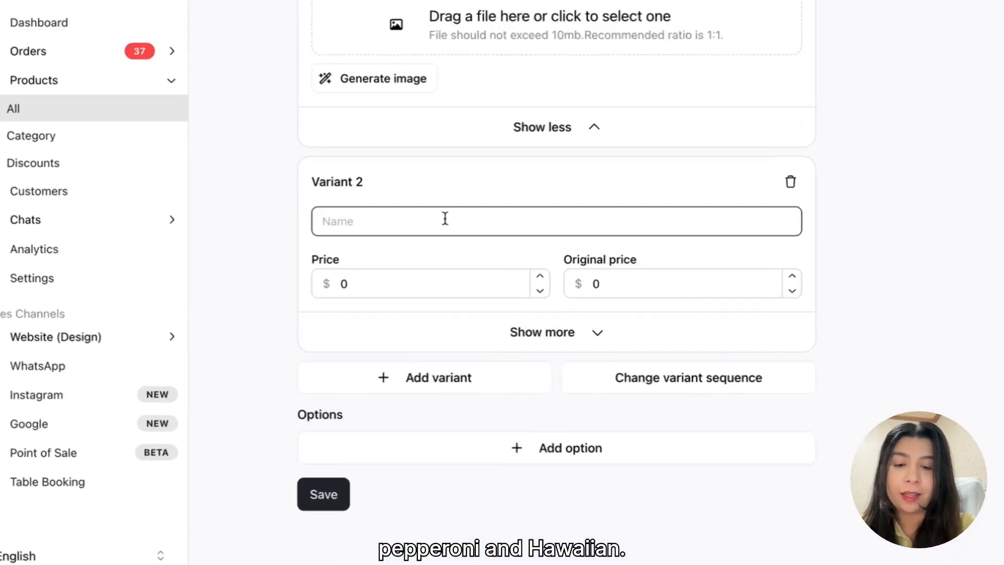
Name the second variant Hawaiian and give it its own pizza image
type("Hawa")
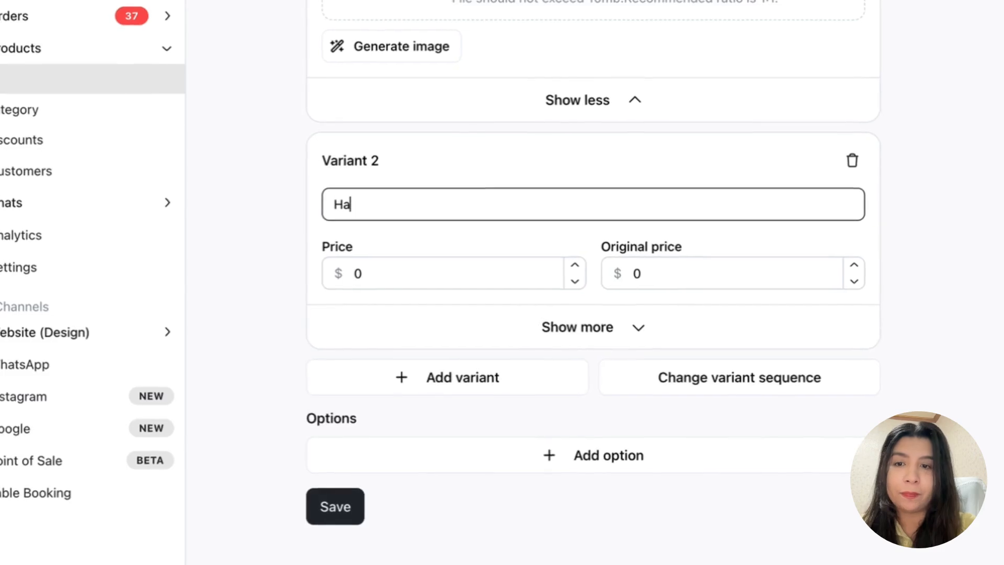
type("iian")
scroll(366, 141, "up", 3)
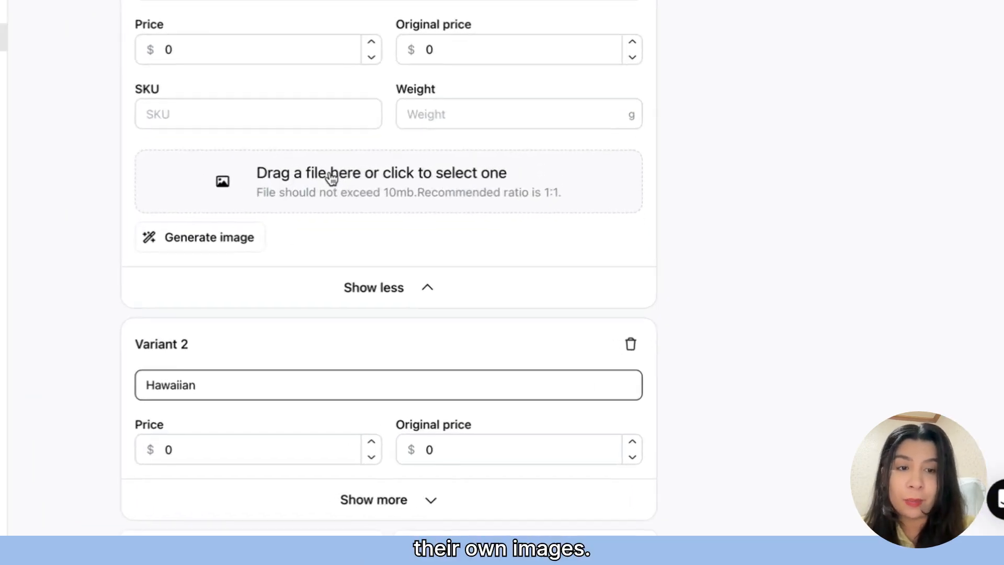
left_click(433, 279)
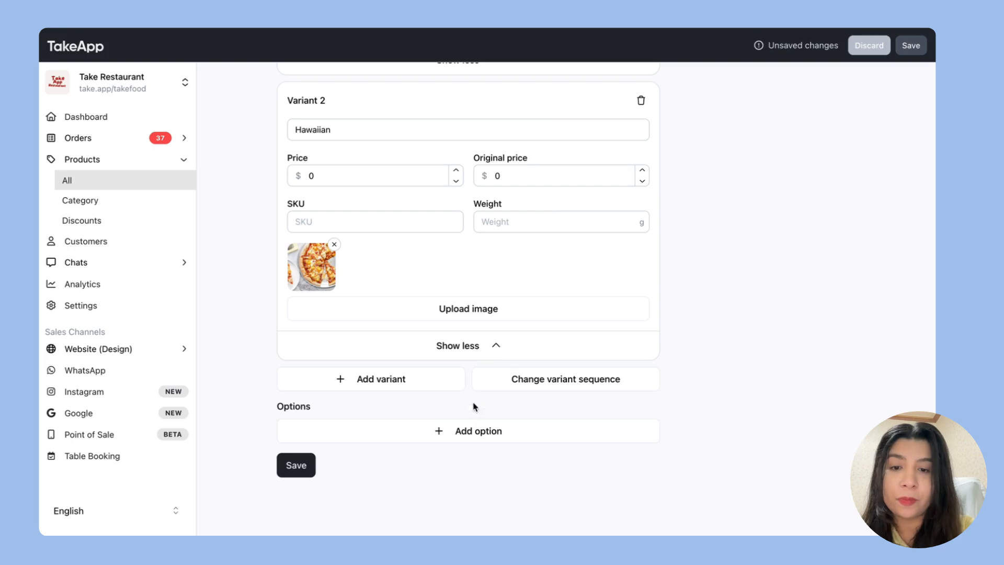
Add an option to the product and set its type to Checkbox
left_click(473, 431)
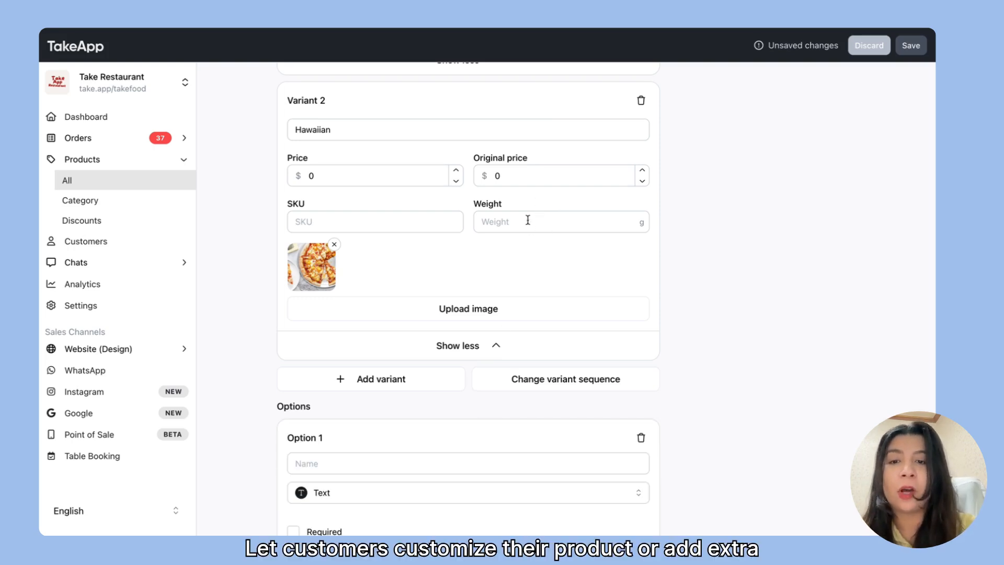
scroll(480, 401, "down", 3)
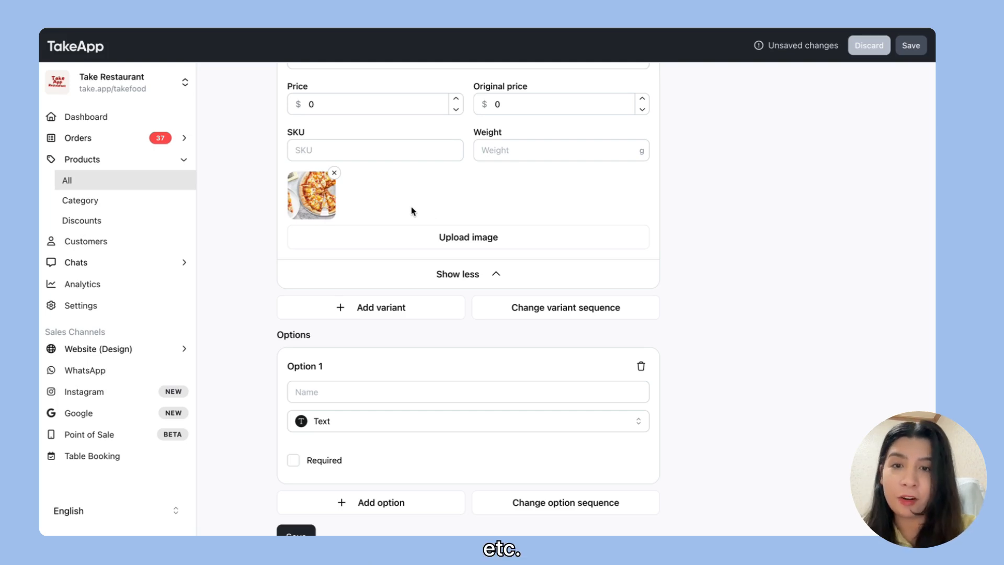
scroll(497, 312, "down", 2)
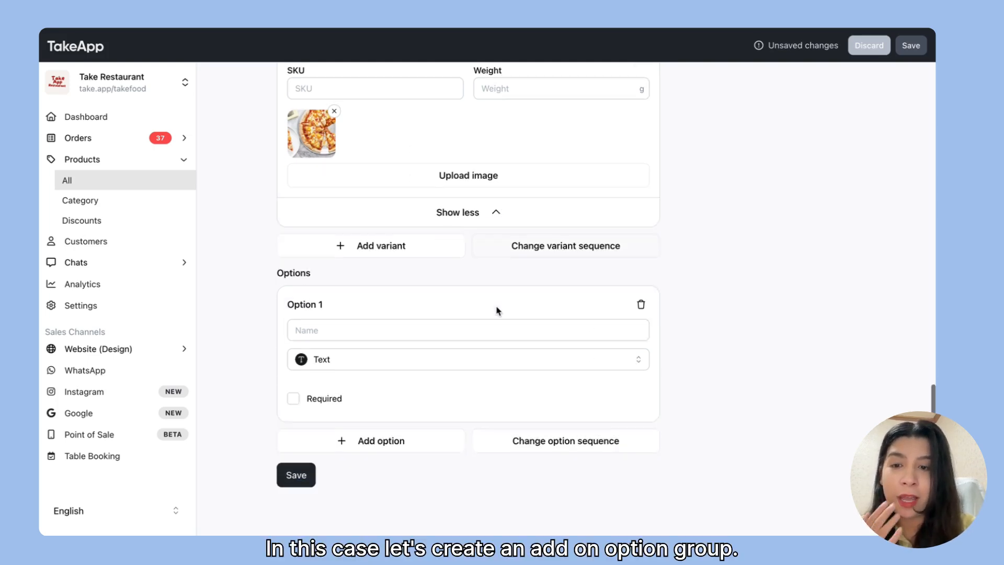
left_click(465, 349)
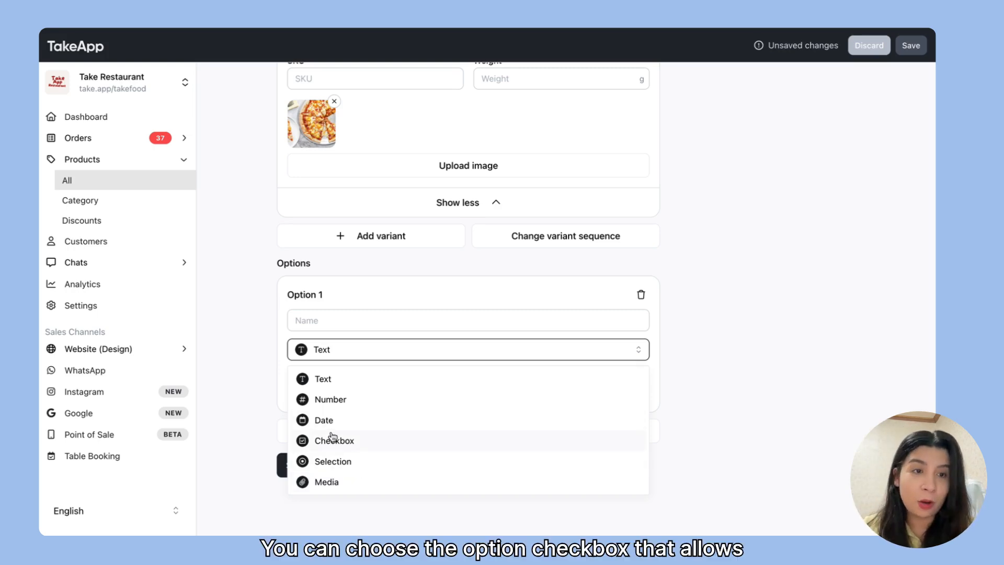
left_click(332, 439)
Name the checkbox option Add-On and enable quantity for it
scroll(404, 410, "down", 3)
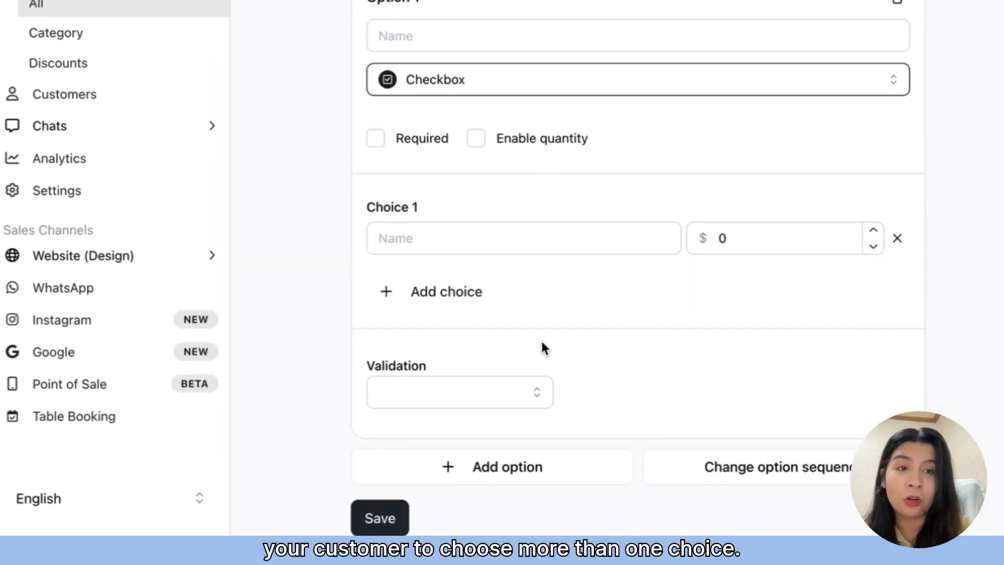
scroll(543, 348, "down", 1)
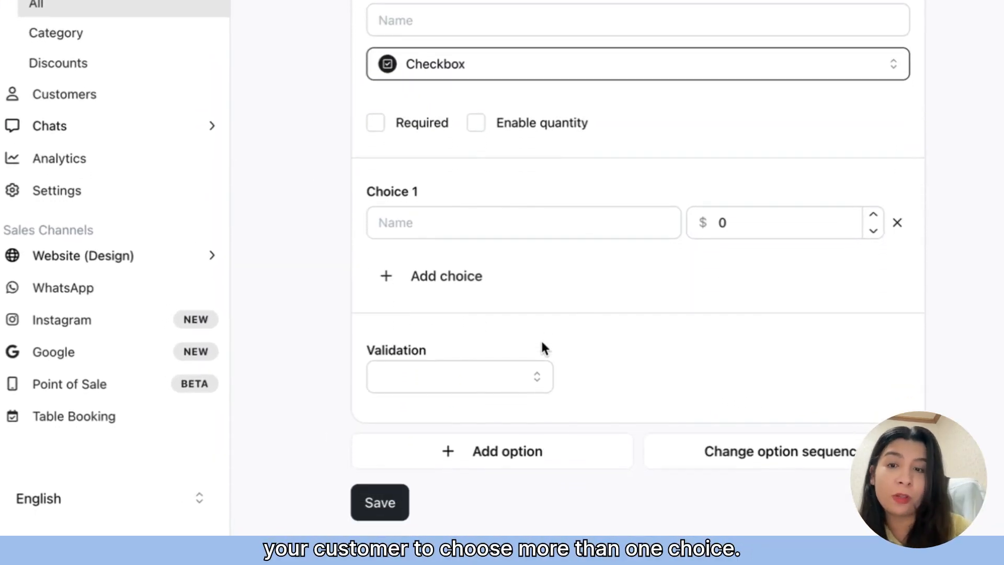
left_click(507, 11)
type("Add-")
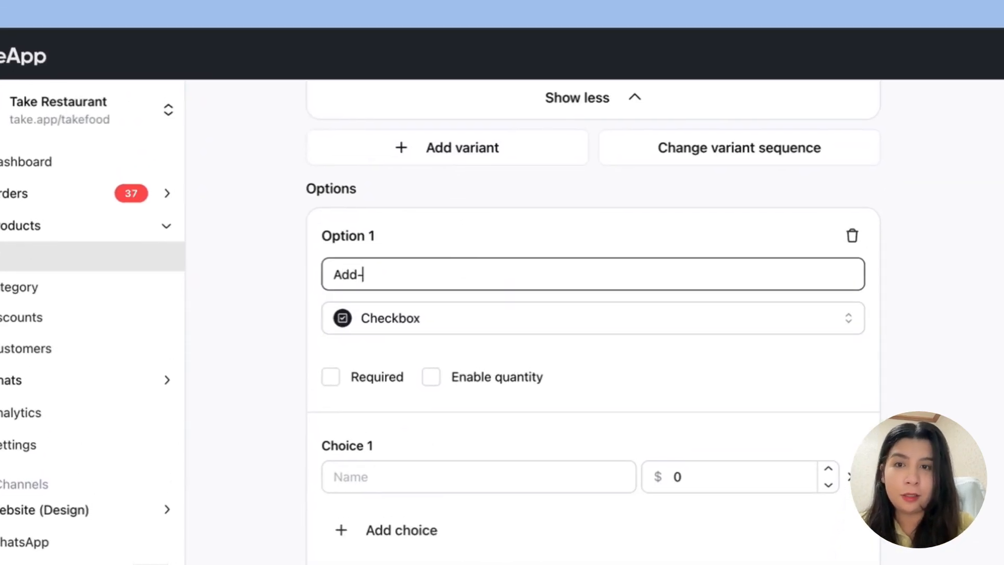
type("On")
scroll(404, 324, "down", 3)
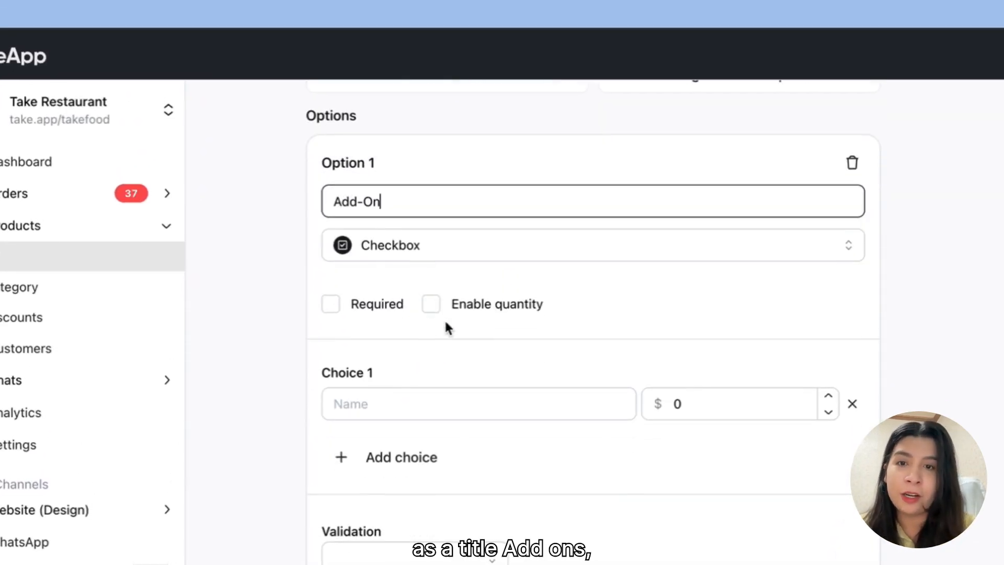
left_click(433, 305)
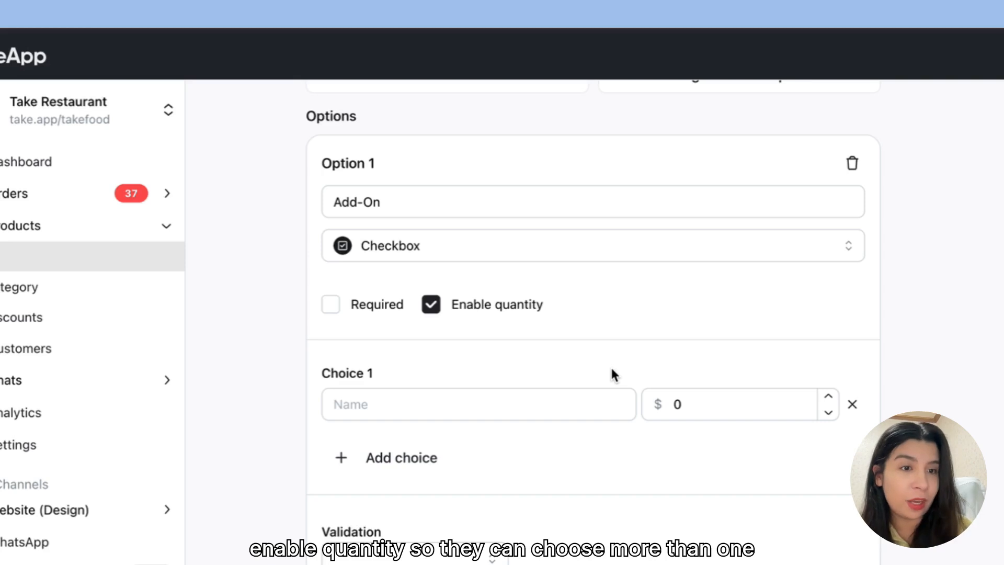
Define the Add-On option's first choice as Extra Cheese with a price of $1
left_click(537, 415)
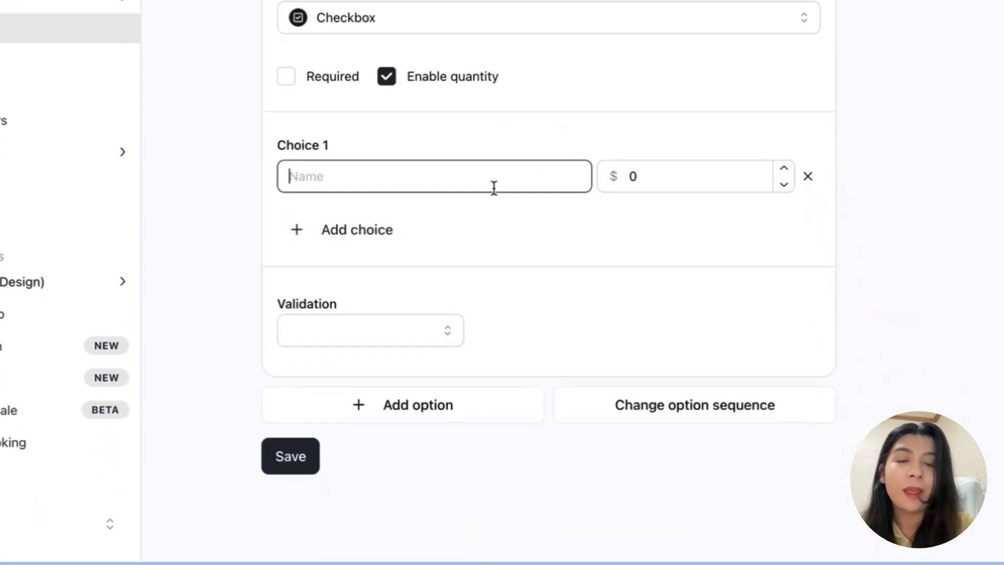
type("Extra C")
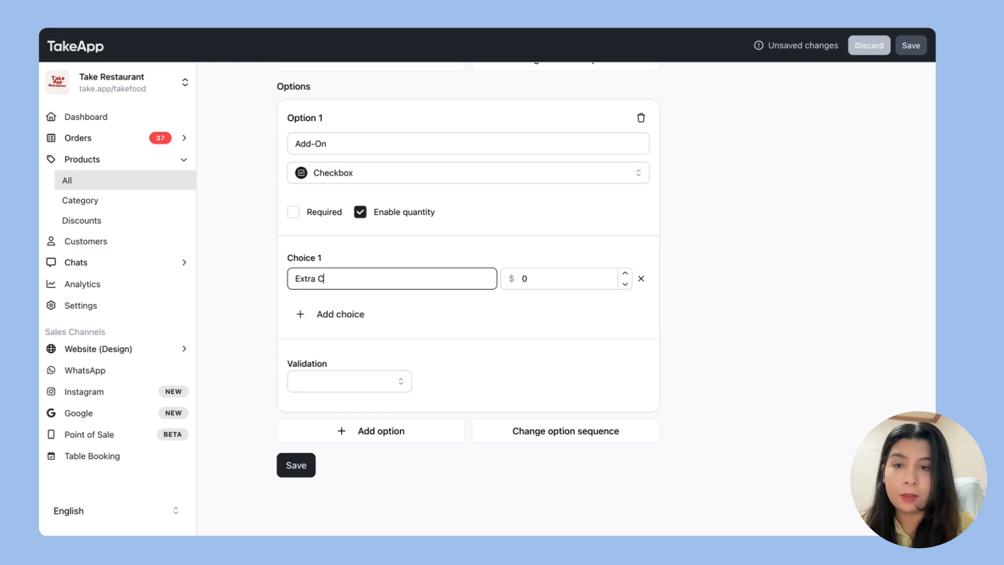
type("heese")
left_click(576, 274)
type("1")
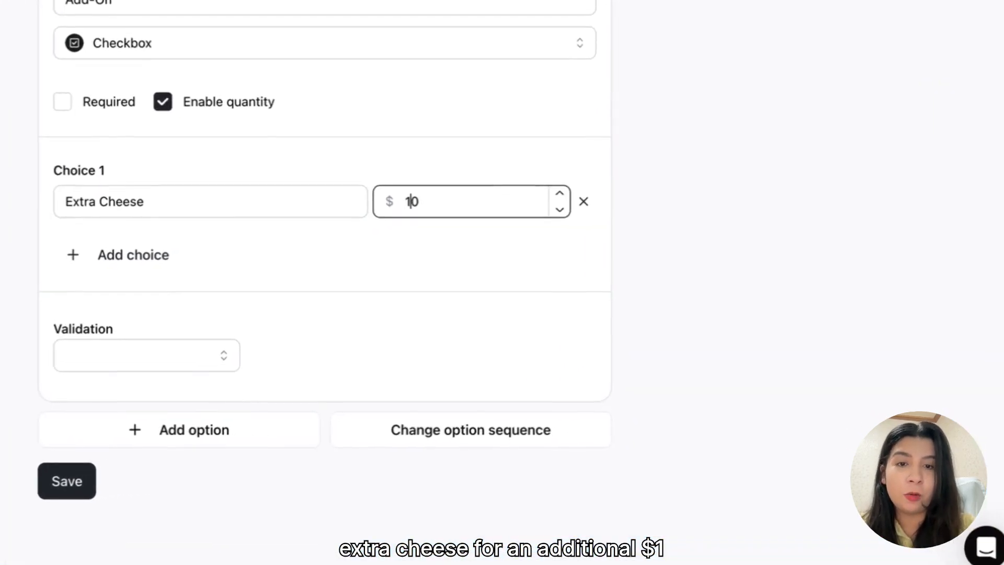
key("BackSpace")
Add a second choice named Extra peperoni priced at $2 to the Add-On option and save the options
left_click(99, 254)
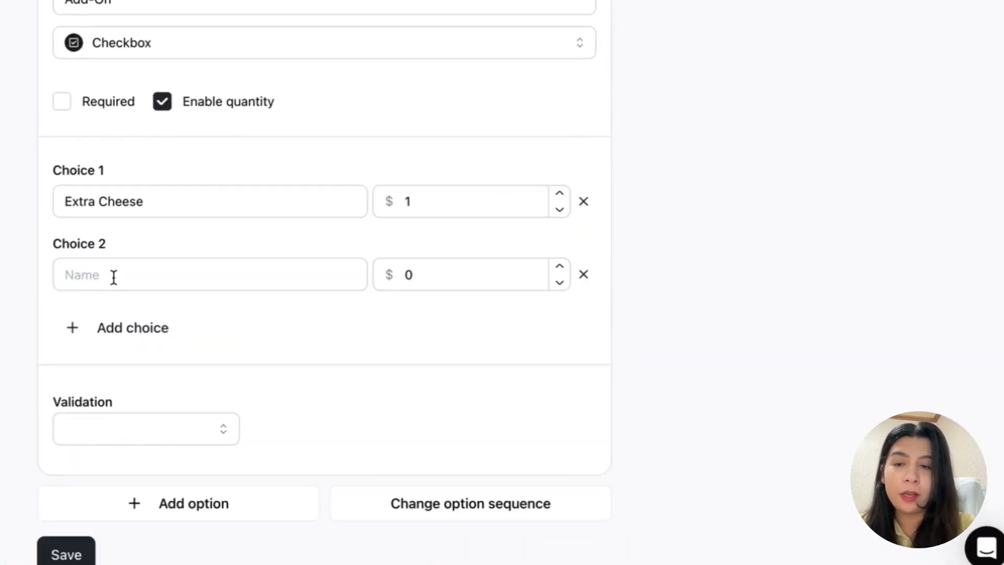
left_click(115, 278)
type("Extra peperoni")
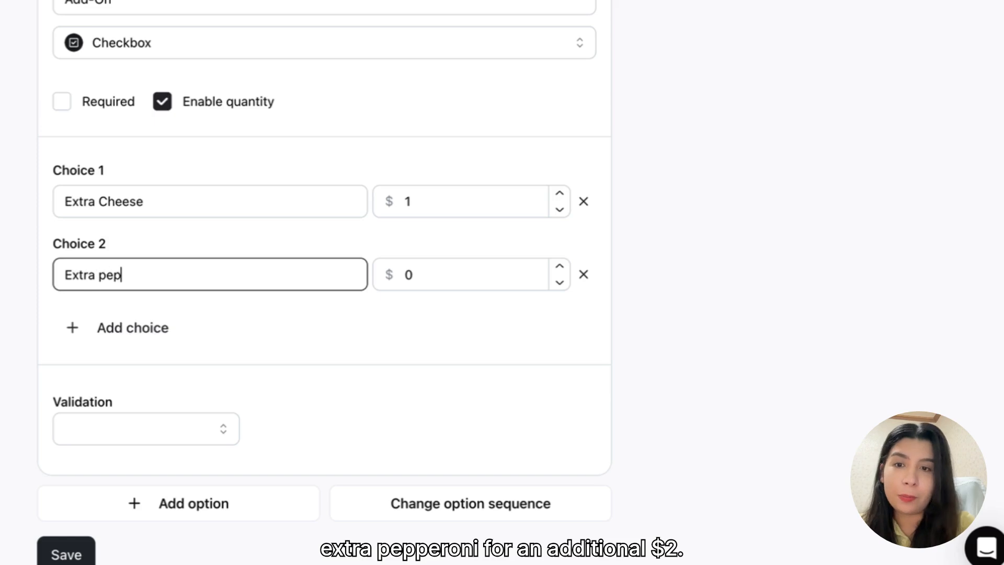
left_click(426, 280)
key("BackSpace")
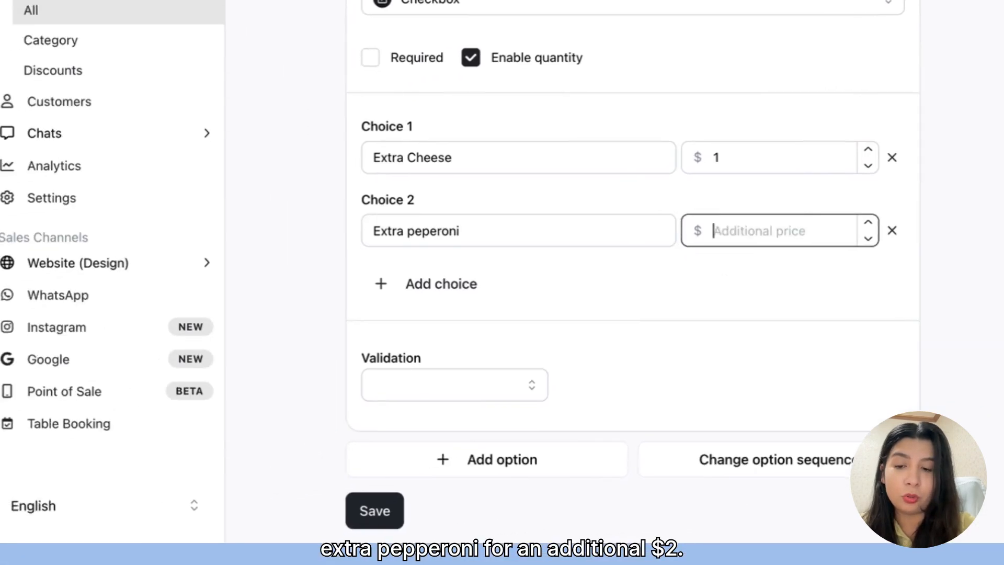
type("2")
left_click(423, 517)
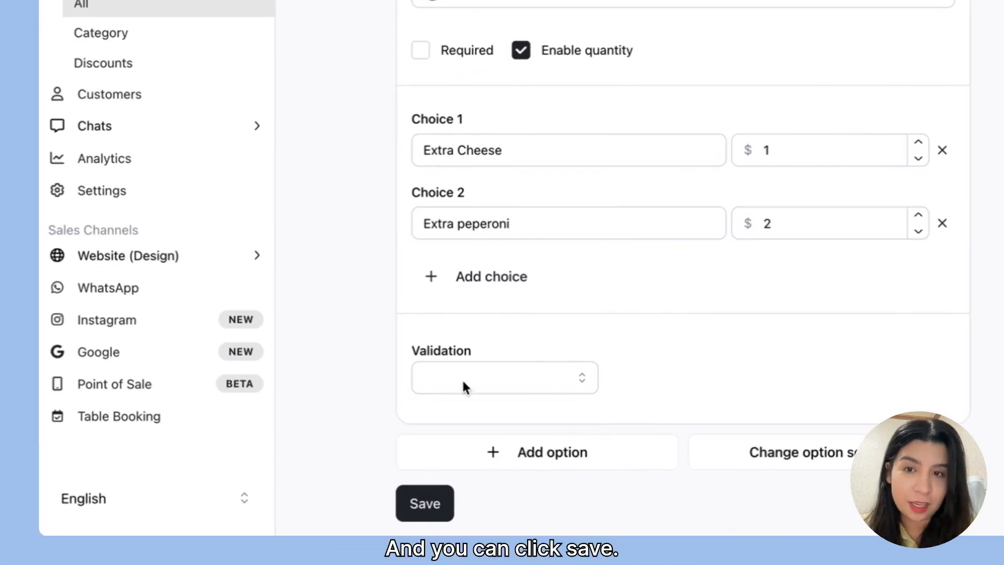
Add a second option to the product, trying the Text type before choosing Media
scroll(581, 309, "down", 15)
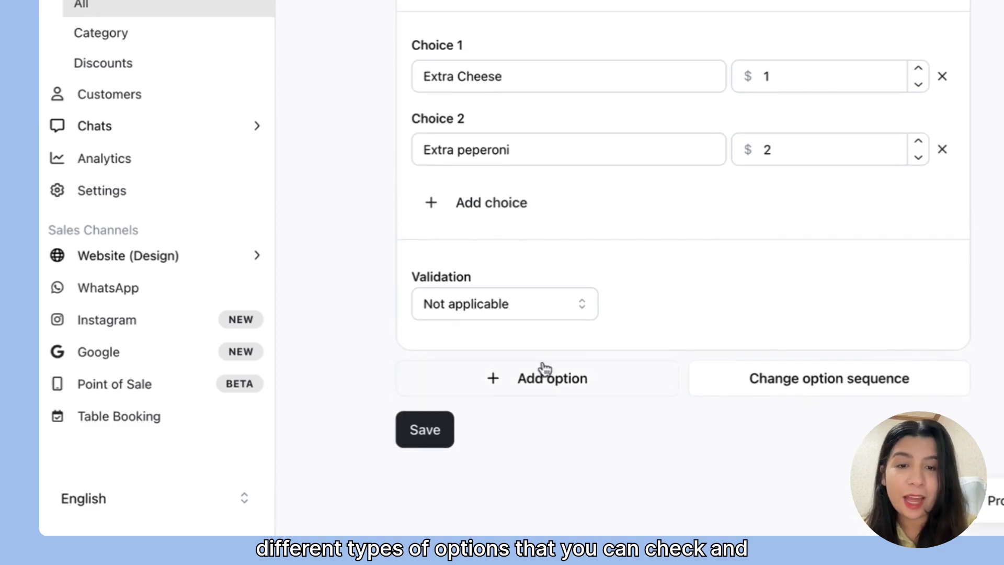
left_click(546, 378)
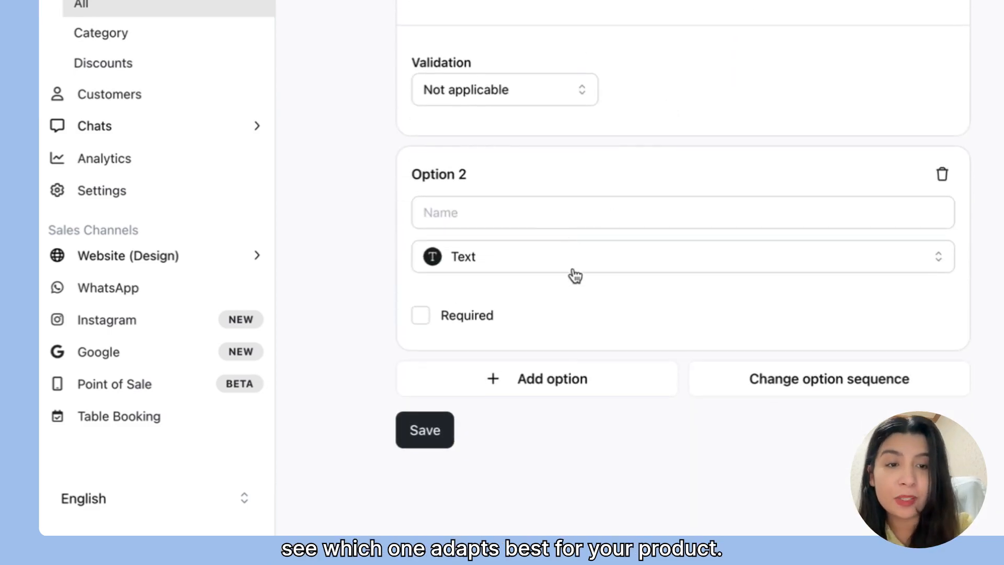
left_click(507, 256)
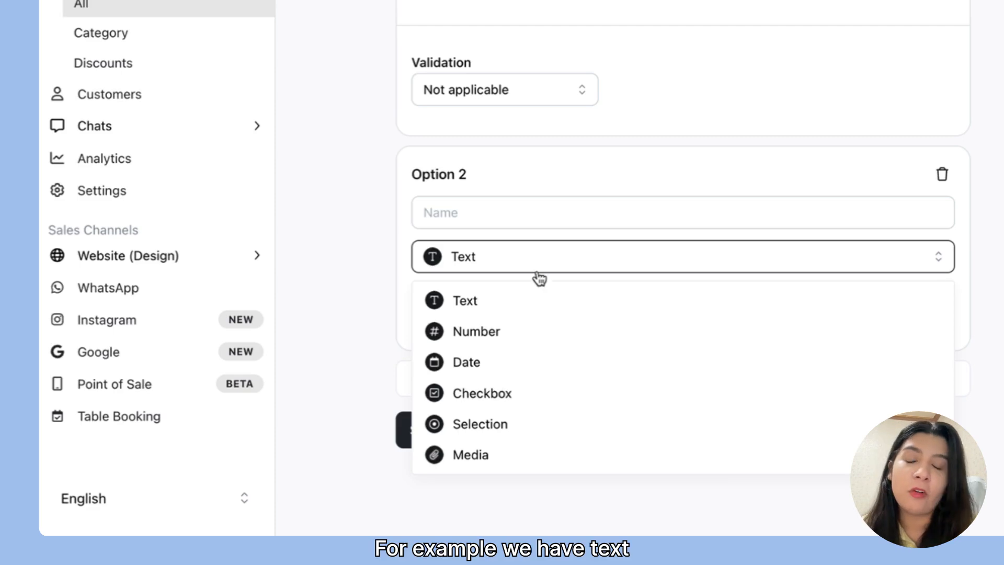
left_click(603, 299)
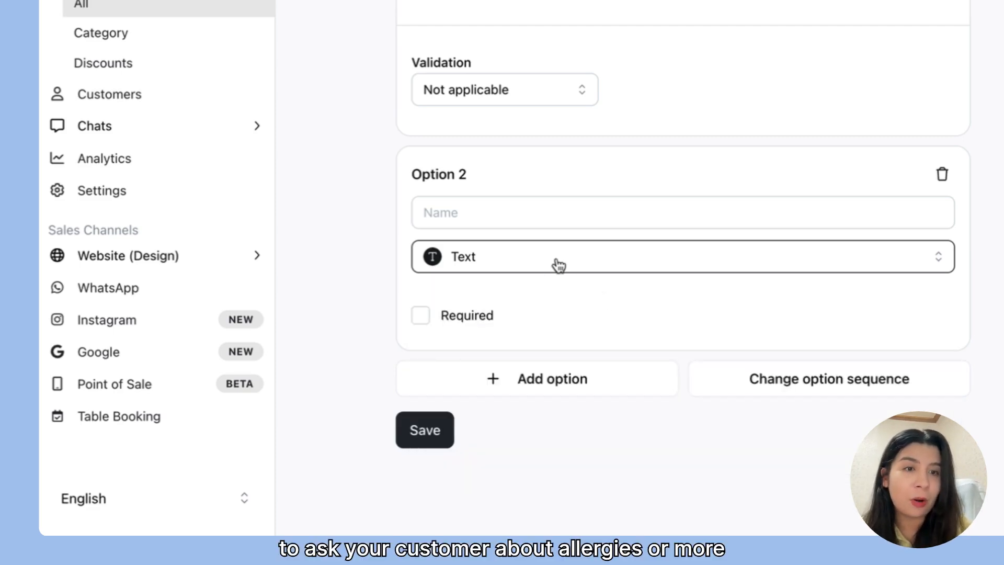
left_click(558, 265)
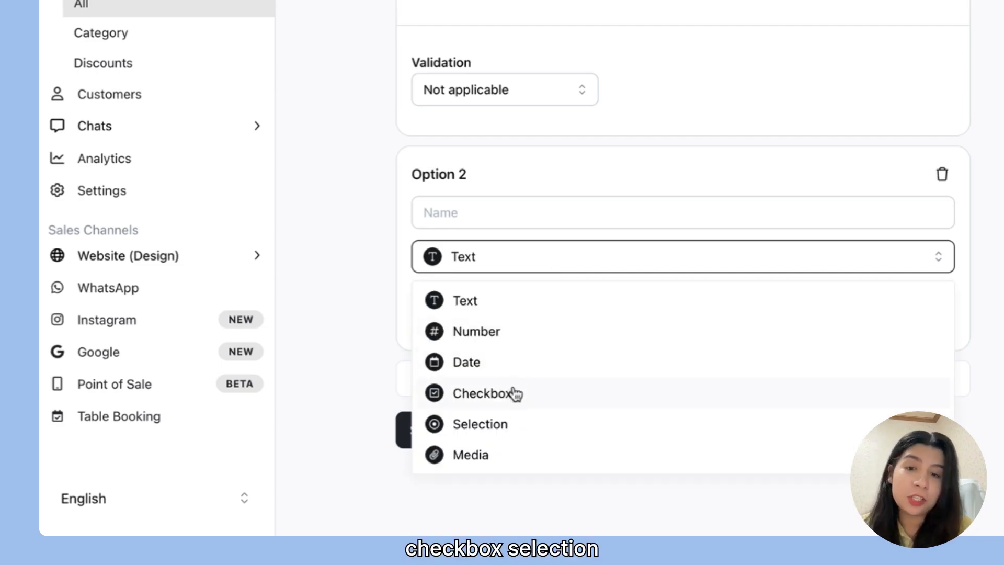
left_click(522, 458)
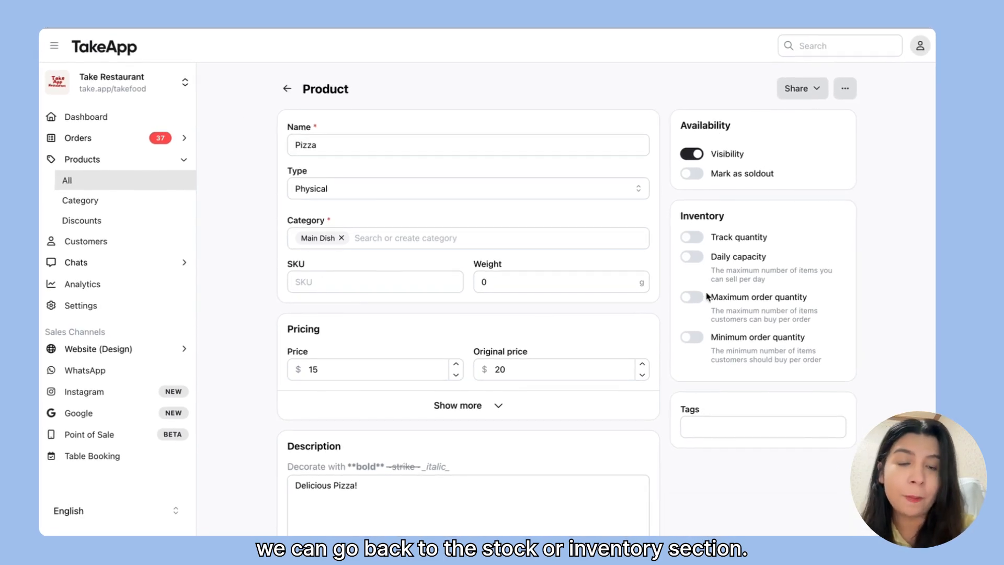
Enable quantity tracking for the product and set the stock to 10 for Peperoni and 5 for Hawaiian
left_click(693, 238)
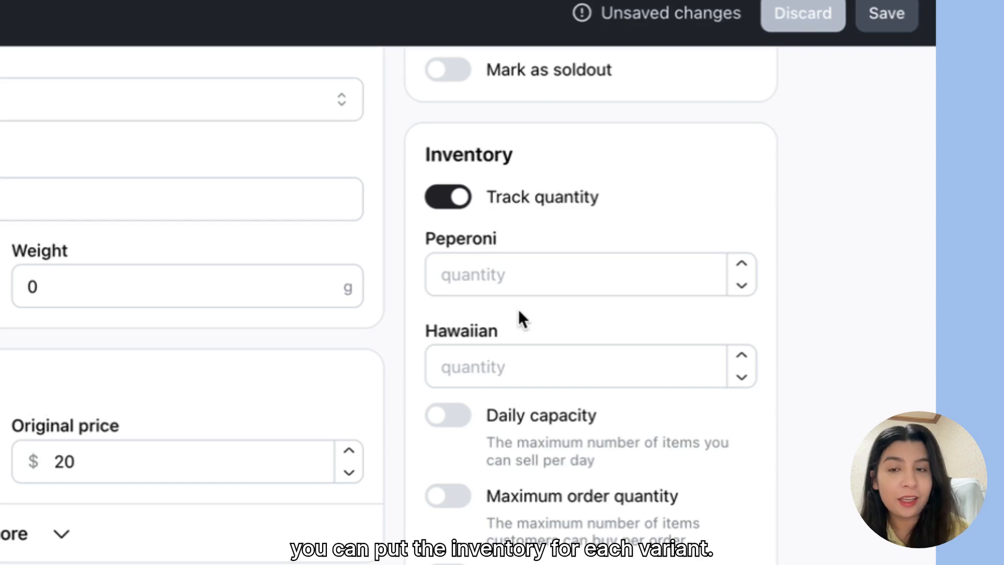
left_click(499, 275)
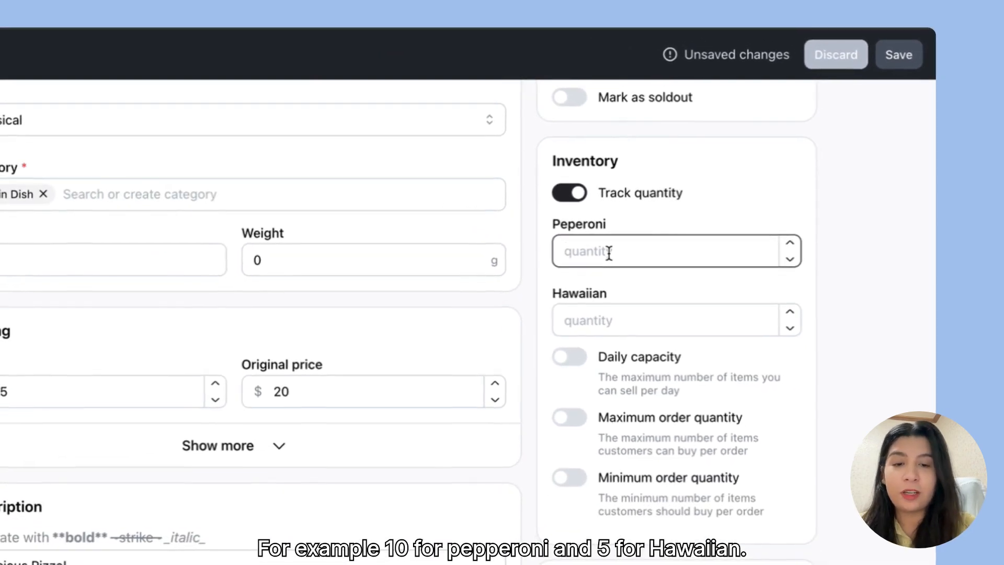
type("10")
left_click(626, 317)
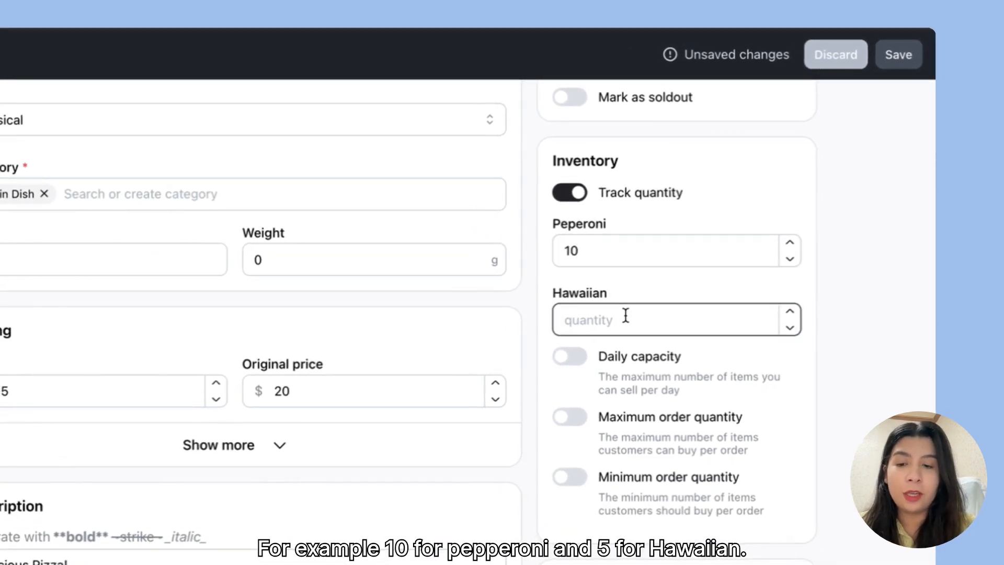
type("5")
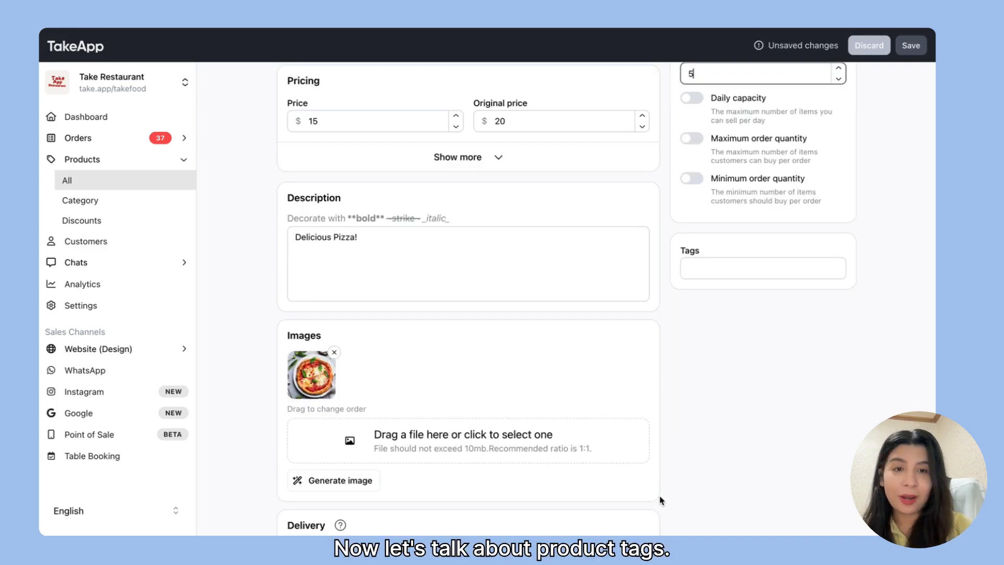
Tag the Pizza product as New and Popular and save the product
left_click(713, 272)
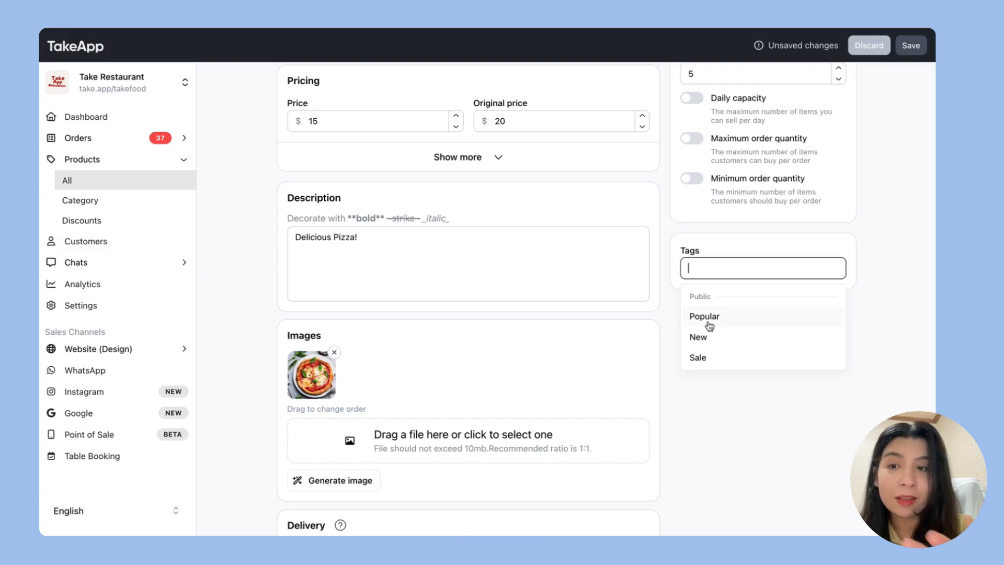
left_click(715, 343)
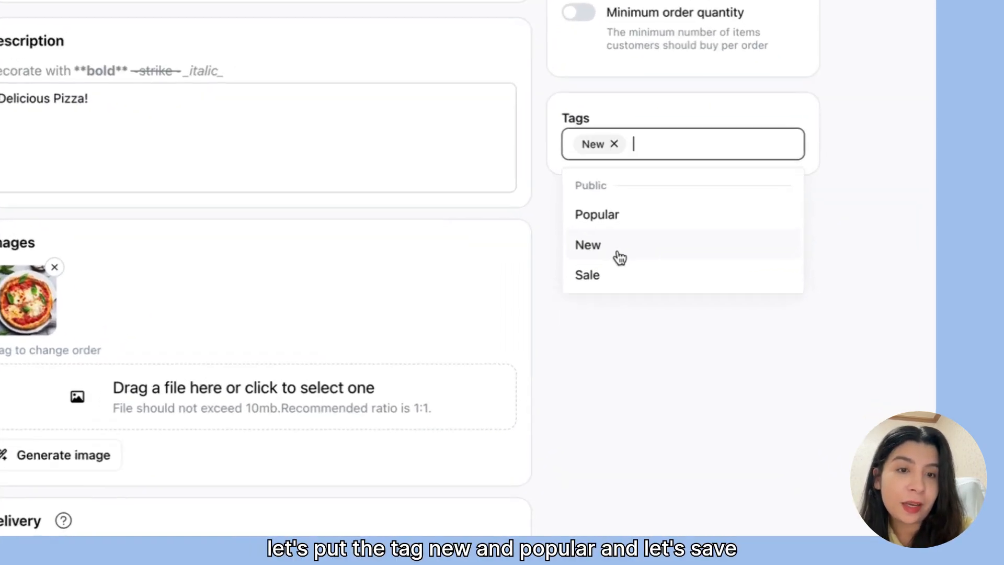
left_click(610, 219)
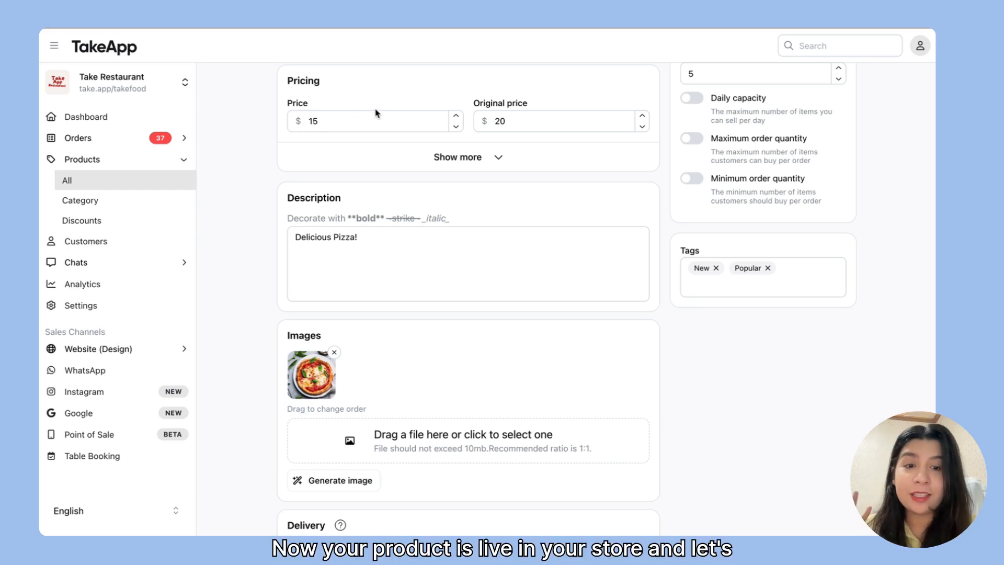
Open the Pizza page in the online store, expand its description and switch between the Margarita and Pepperoni variants
left_click(104, 94)
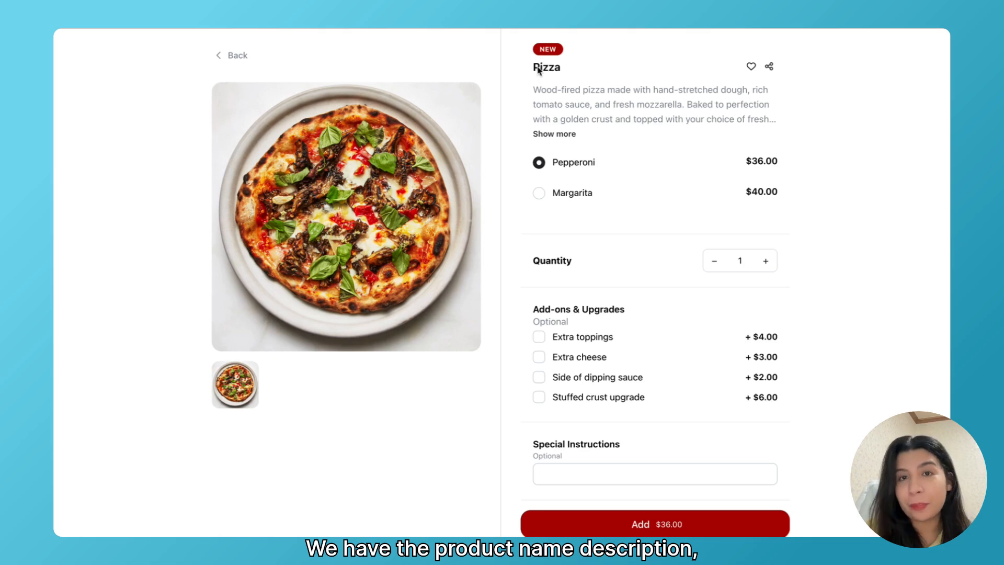
left_click(562, 135)
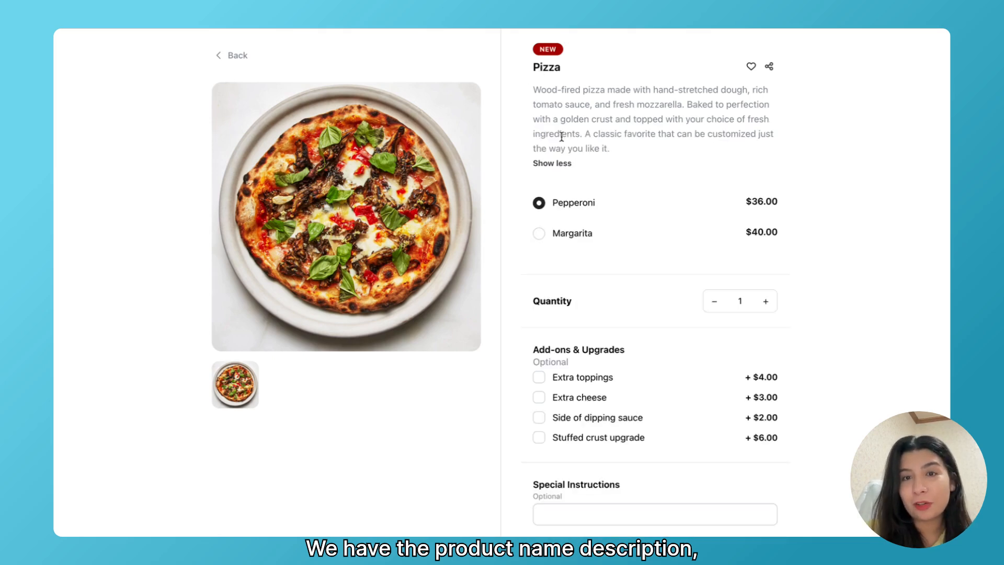
left_click(538, 234)
left_click(539, 203)
scroll(729, 237, "down", 2)
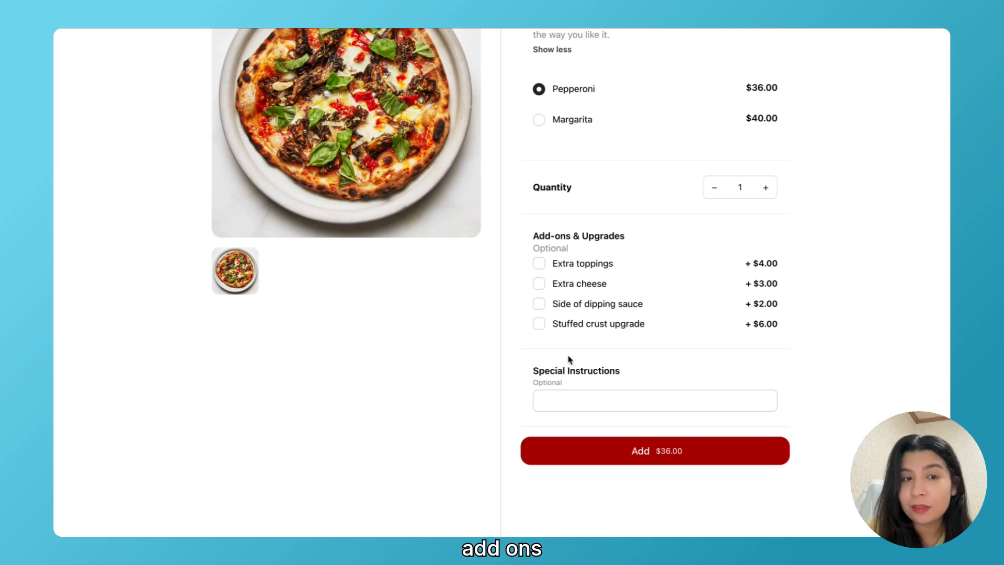
Enter the special instruction "no cheese", add the Pepperoni pizza to the cart and open the cart
left_click(572, 399)
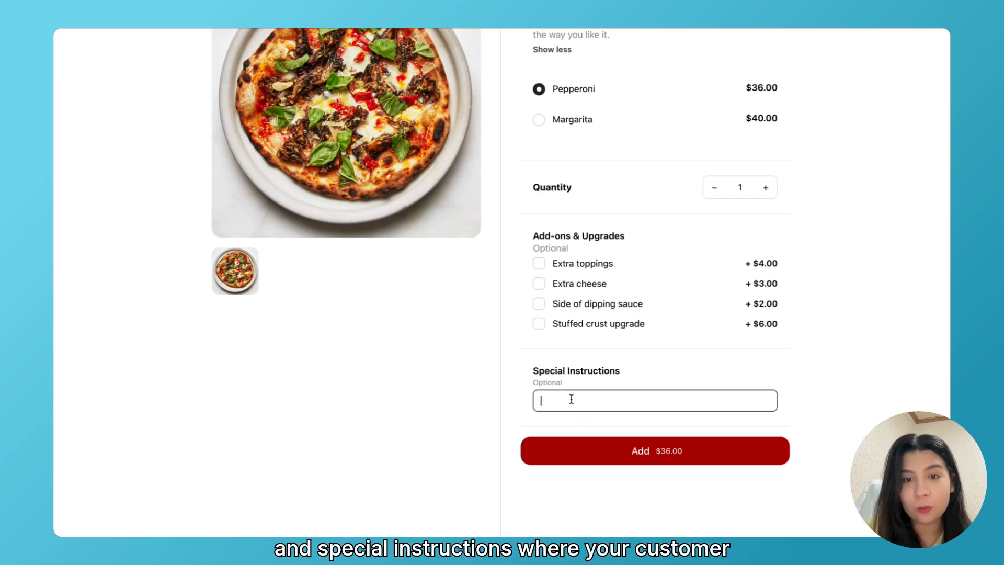
type("no ")
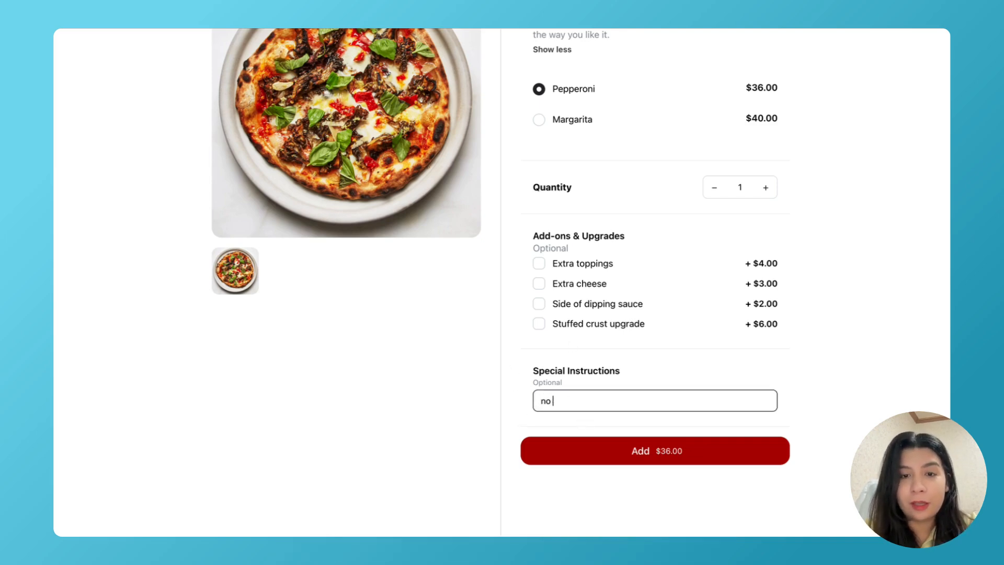
type("cheese")
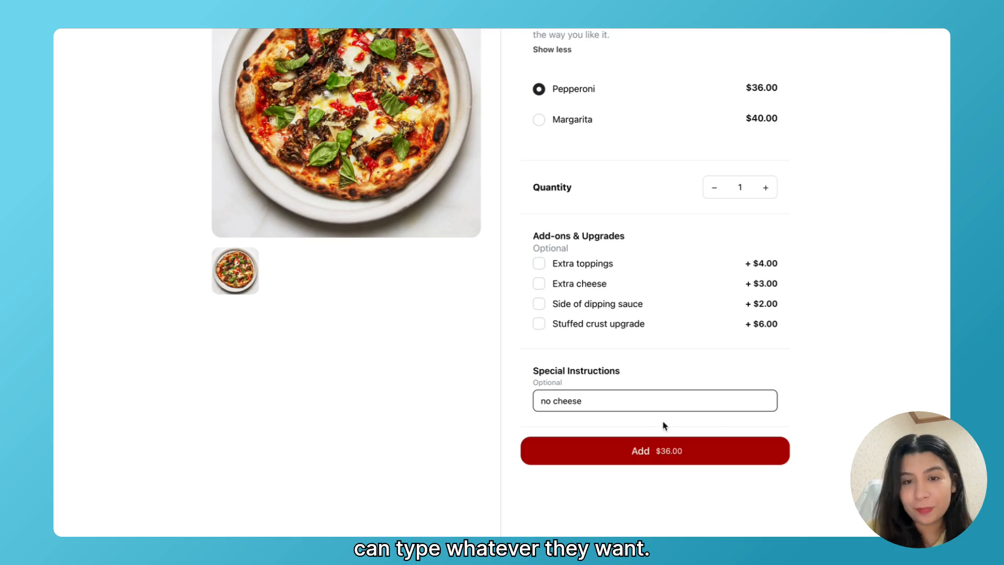
left_click(657, 452)
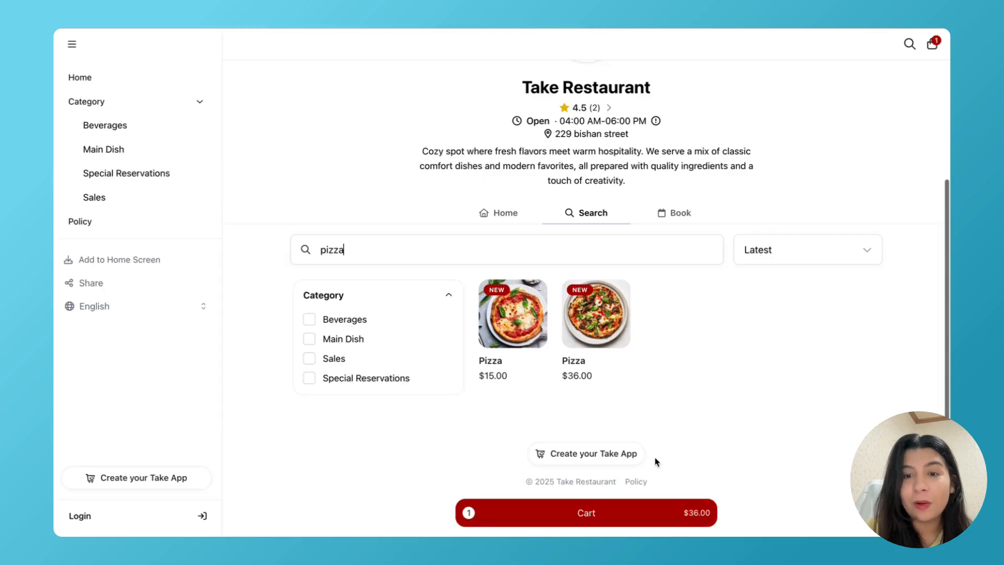
left_click(579, 508)
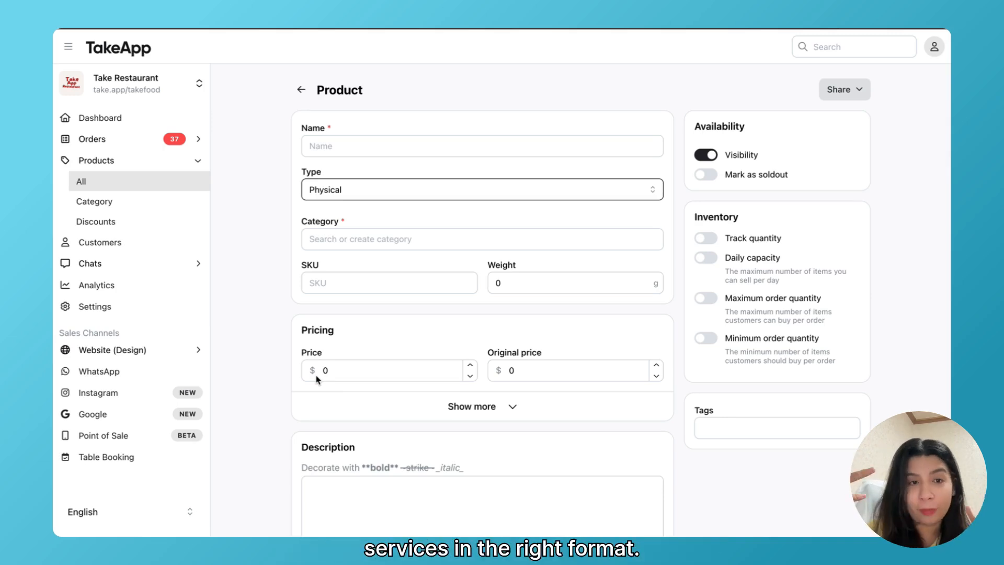
Set the new product's type to Digital and examine its download link and license settings
left_click(368, 195)
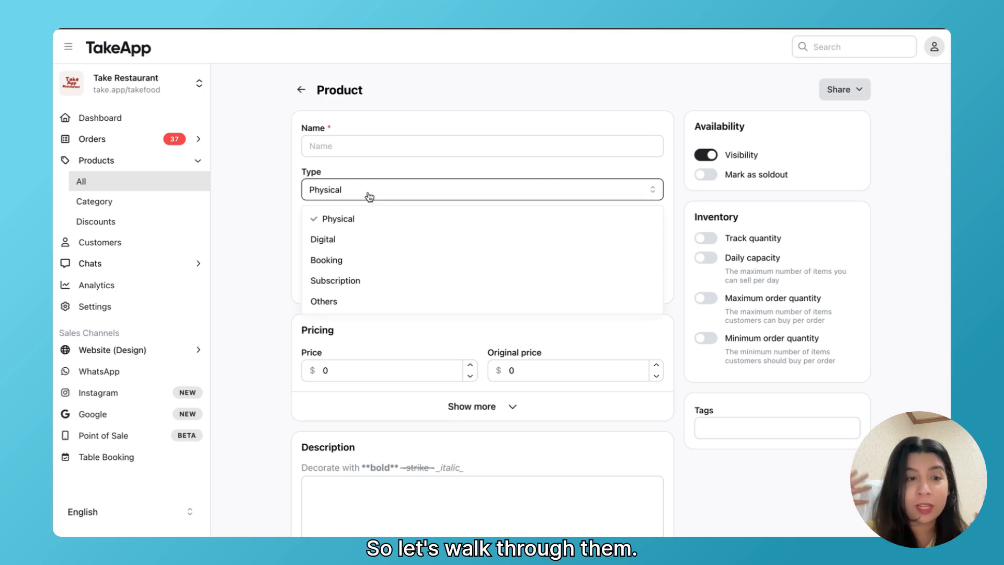
left_click(349, 239)
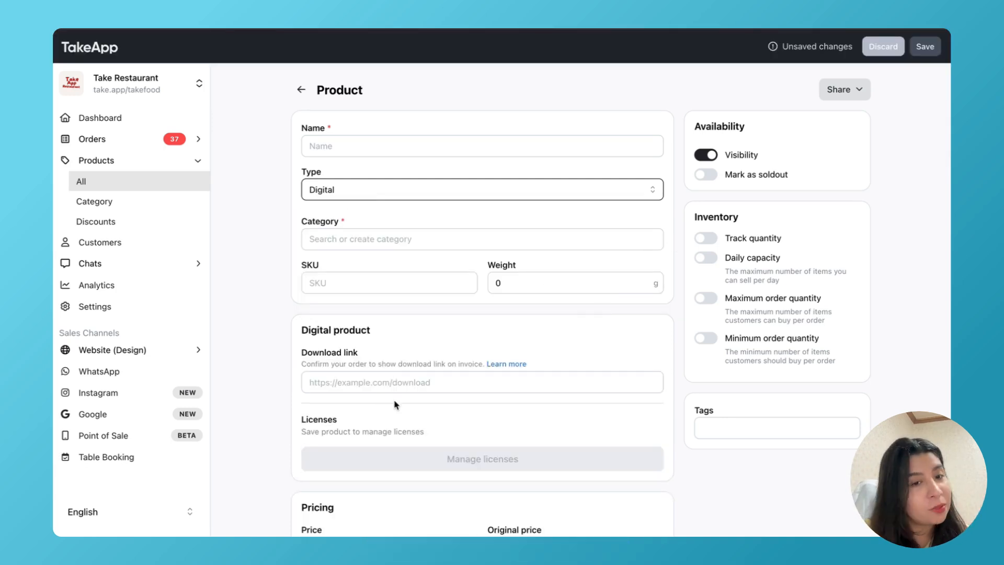
scroll(403, 346, "down", 2)
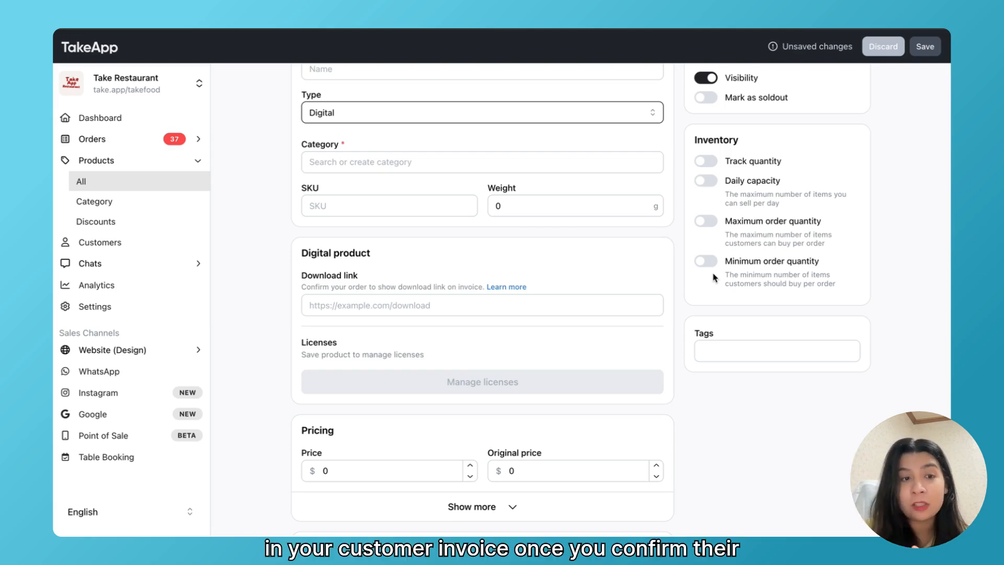
scroll(471, 235, "up", 1)
Set the product type to Booking, with the Date & time booking type and a duration of 3 hours
left_click(381, 160)
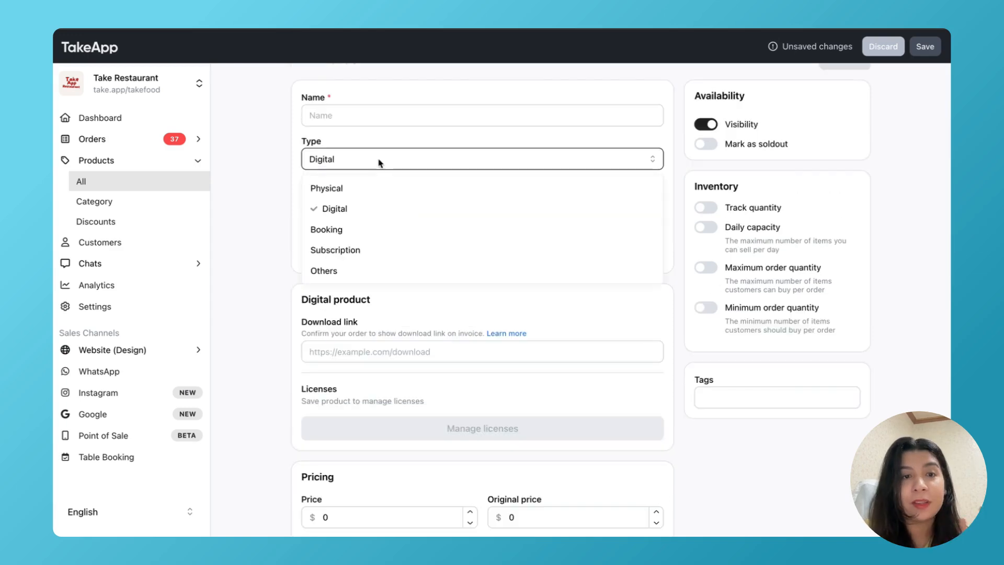
left_click(329, 228)
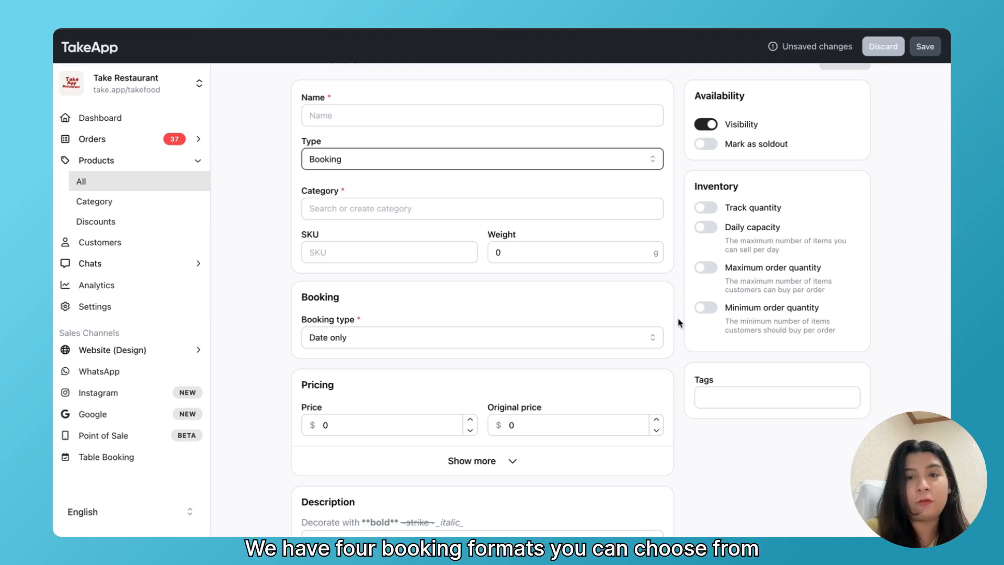
left_click(398, 346)
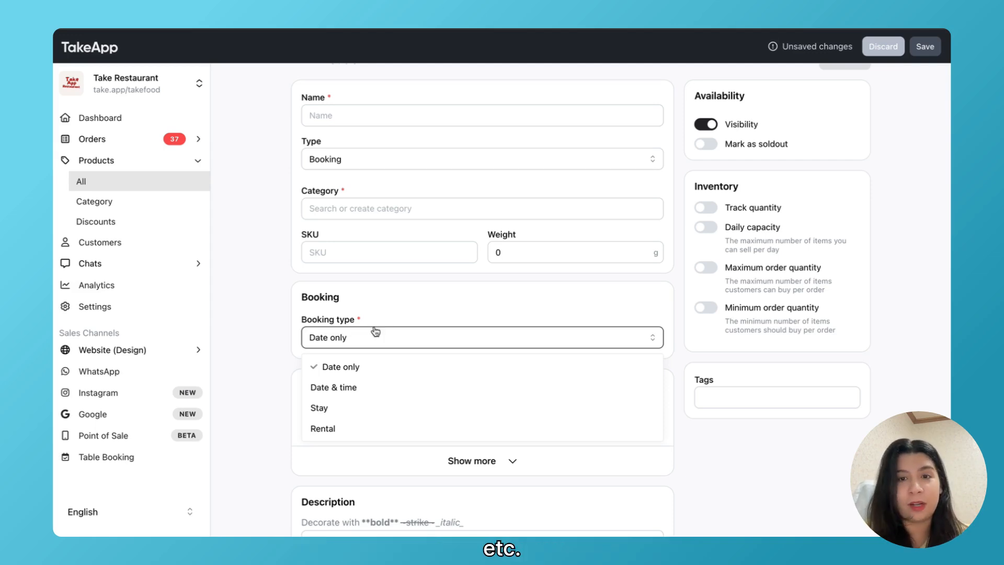
left_click(374, 389)
scroll(374, 391, "down", 1)
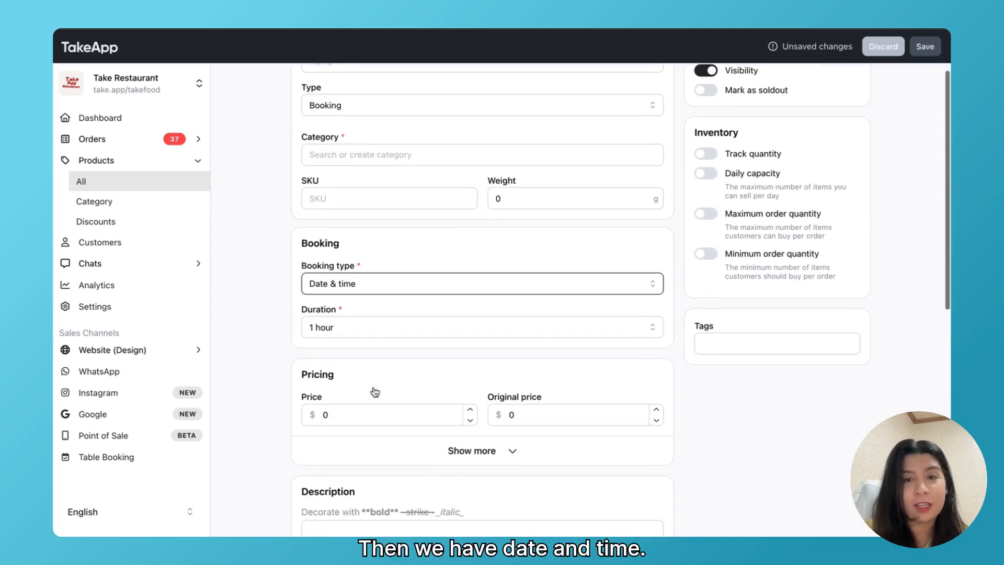
left_click(359, 334)
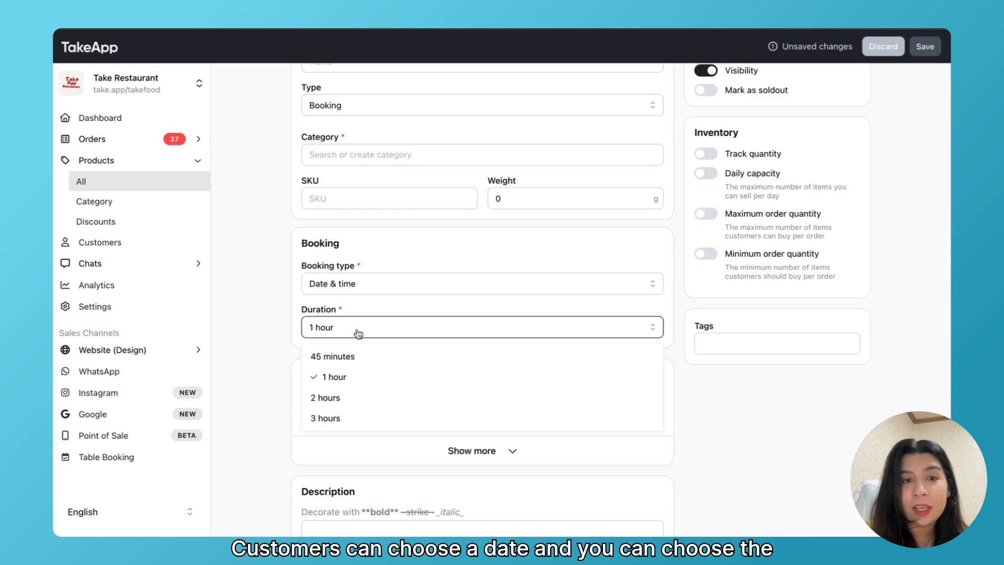
left_click(336, 419)
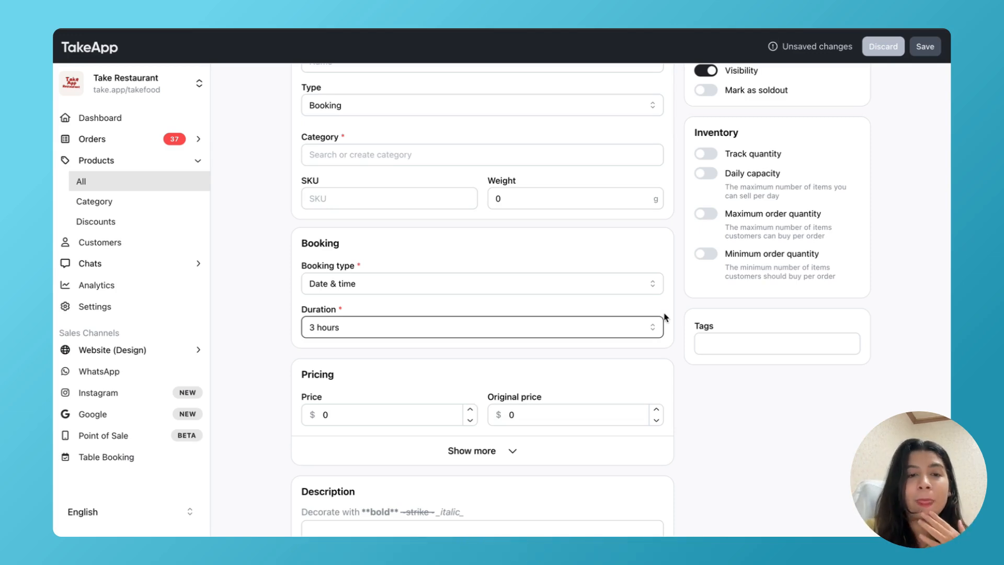
Change the product's booking type to Stay
left_click(407, 284)
left_click(351, 361)
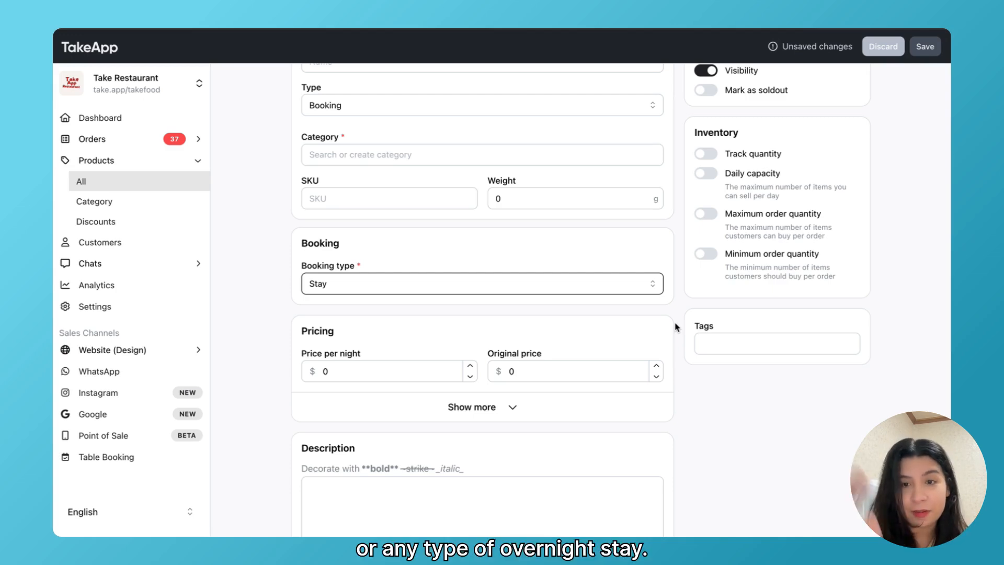
Set the booking type to Rental and examine its pricing choices, keeping Hourly
left_click(442, 285)
left_click(401, 378)
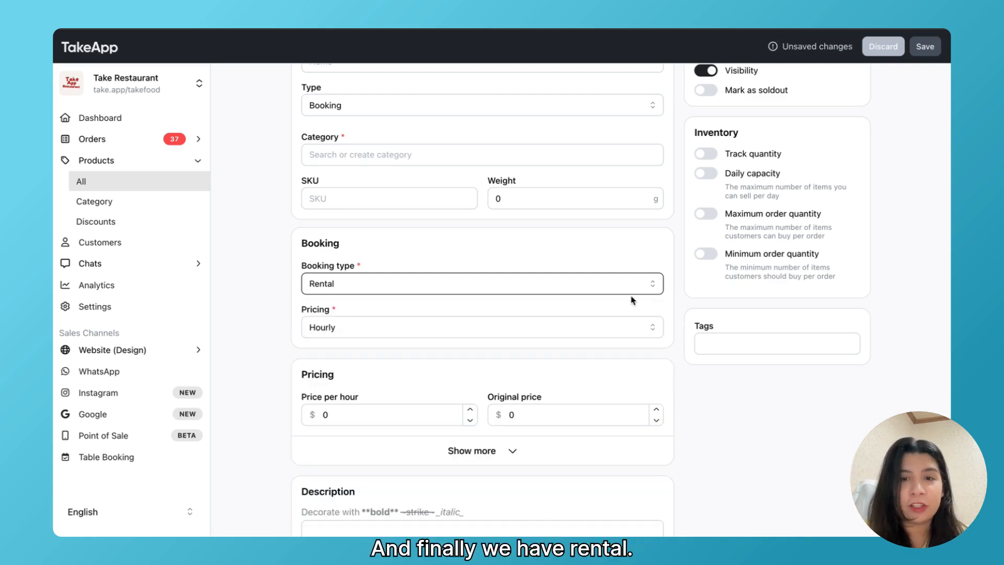
left_click(505, 319)
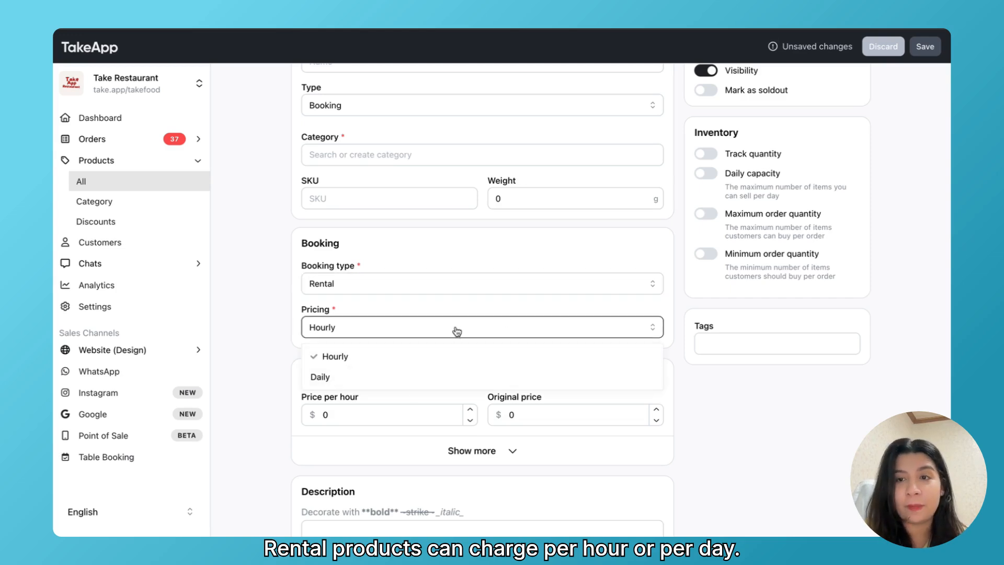
left_click(519, 302)
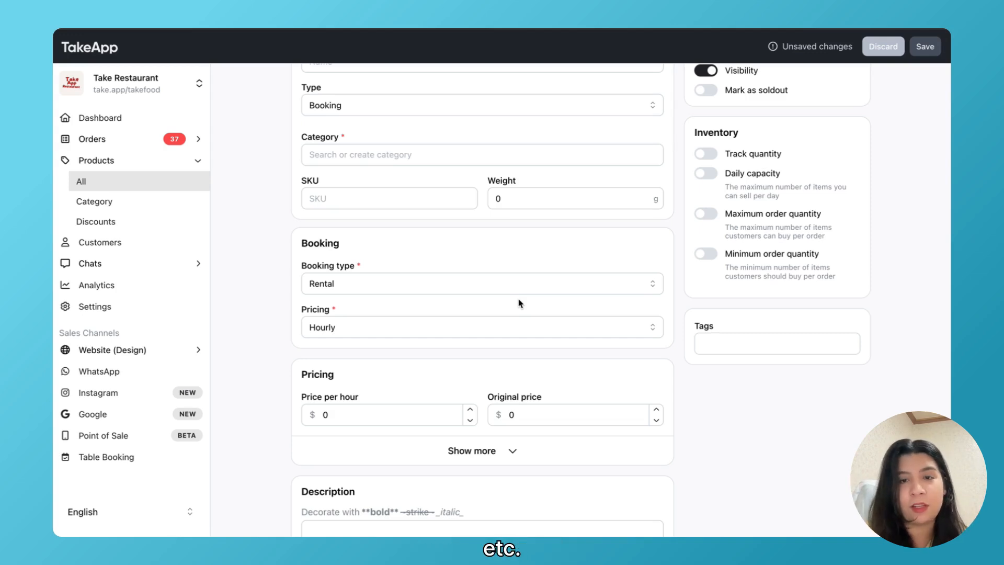
Change the new product's type to Subscription
scroll(466, 219, "up", 1)
left_click(410, 131)
left_click(369, 217)
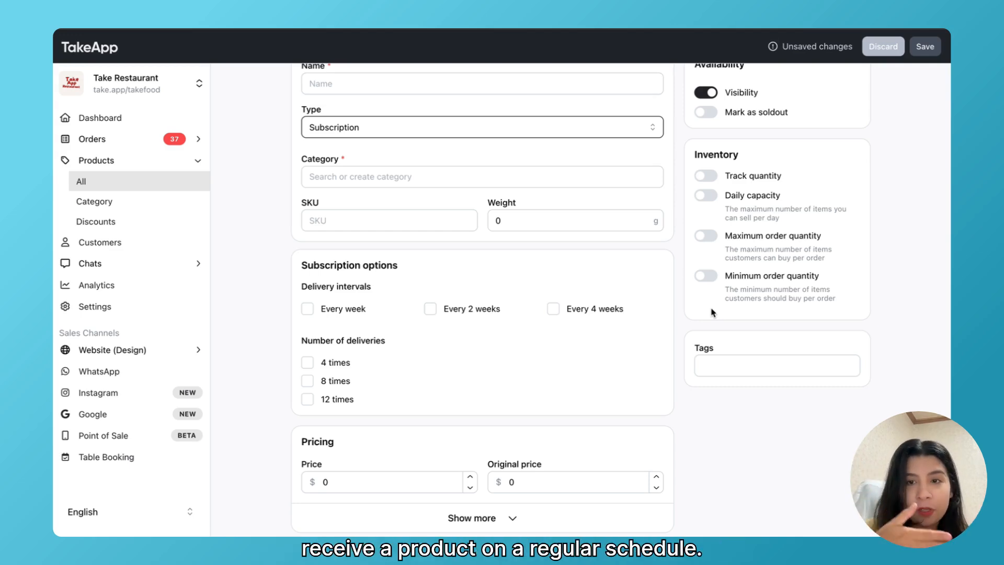
Enable delivery intervals of every week, every 2 weeks and every 4 weeks, with delivery counts of 4, 8 and 12 times
scroll(379, 313, "down", 2)
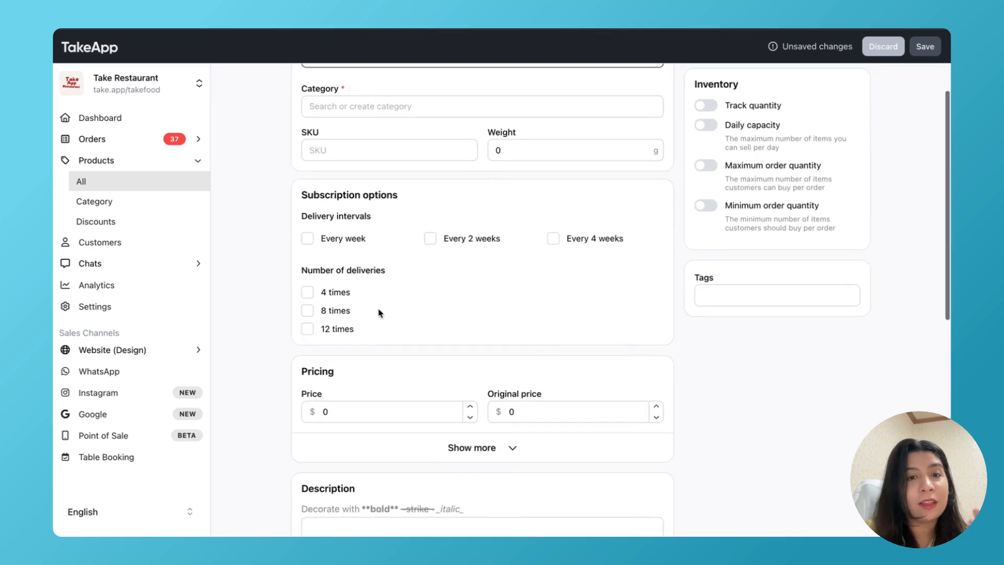
left_click(307, 240)
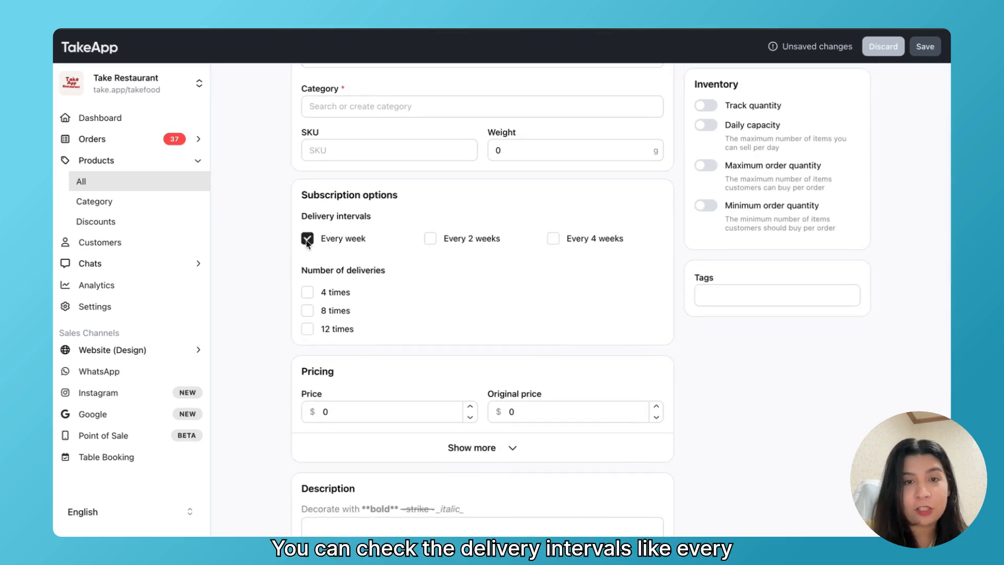
scroll(444, 238, "down", 1)
left_click(440, 211)
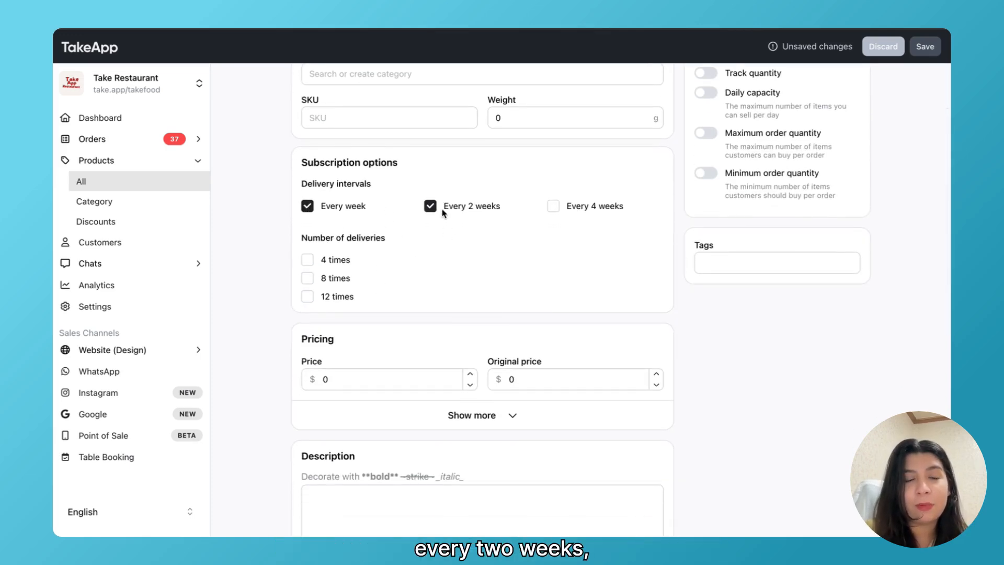
left_click(552, 206)
left_click(307, 260)
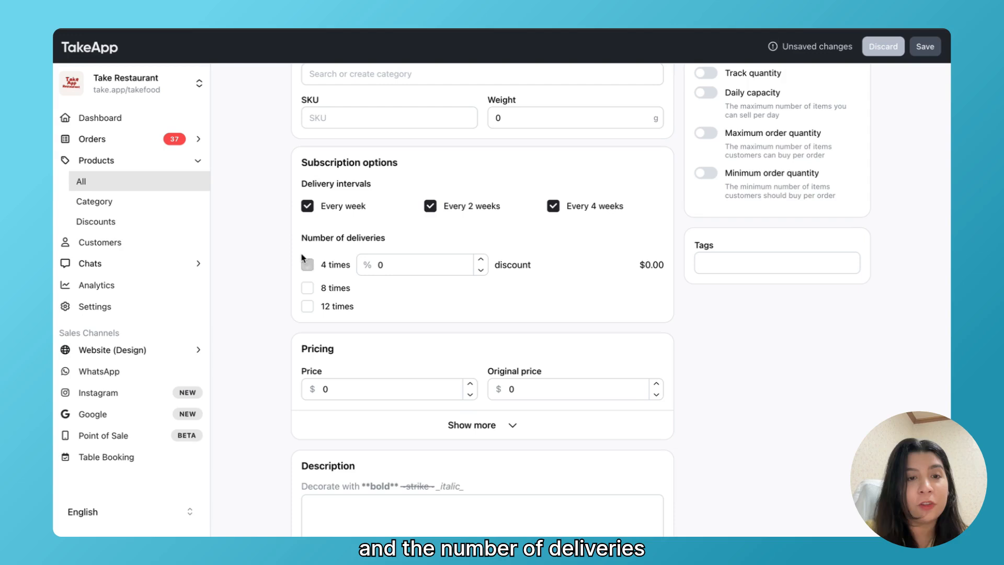
left_click(306, 290)
left_click(307, 320)
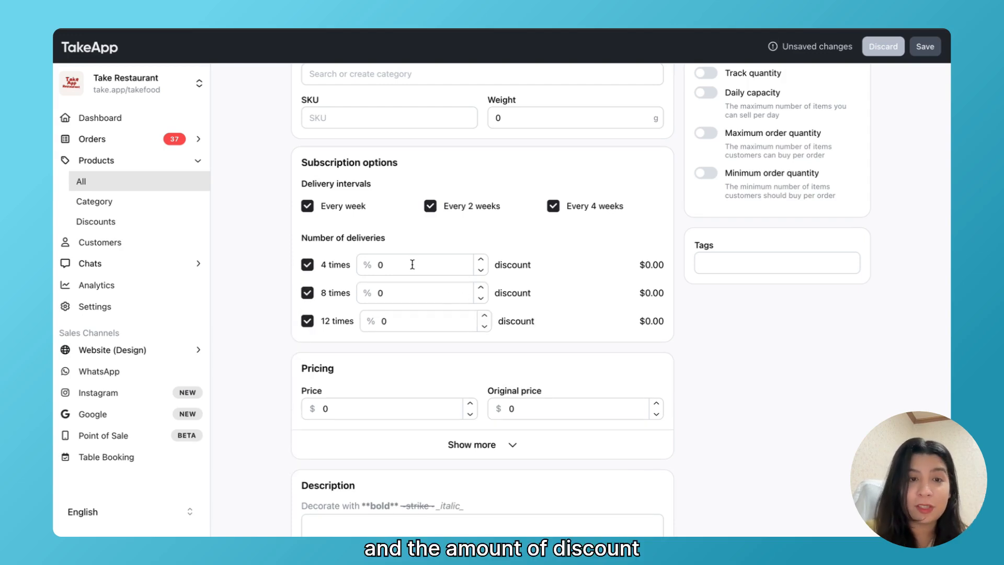
Set the subscription discount to 10% for 8 deliveries and 20% for 12 deliveries
left_click(407, 293)
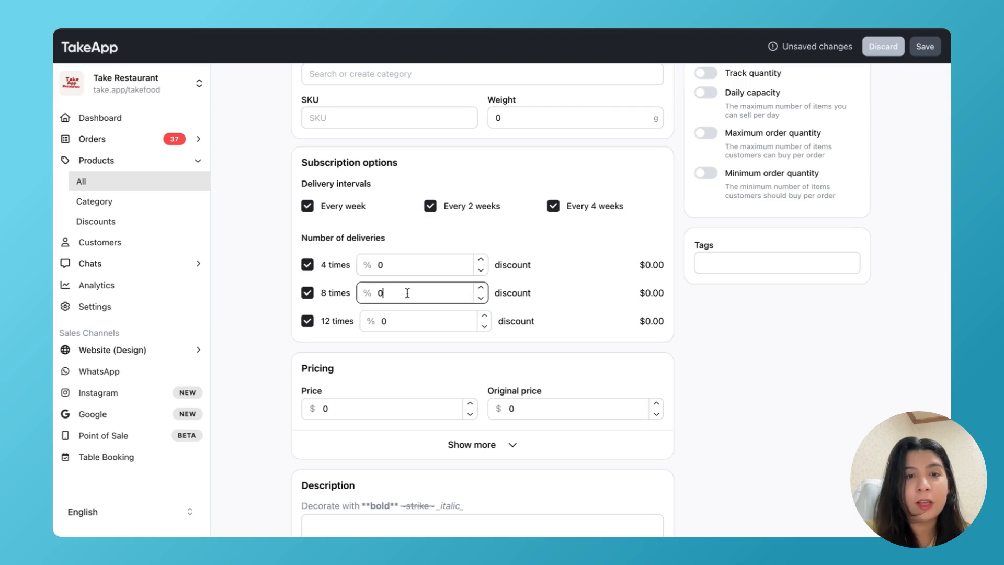
key("BackSpace")
type("10")
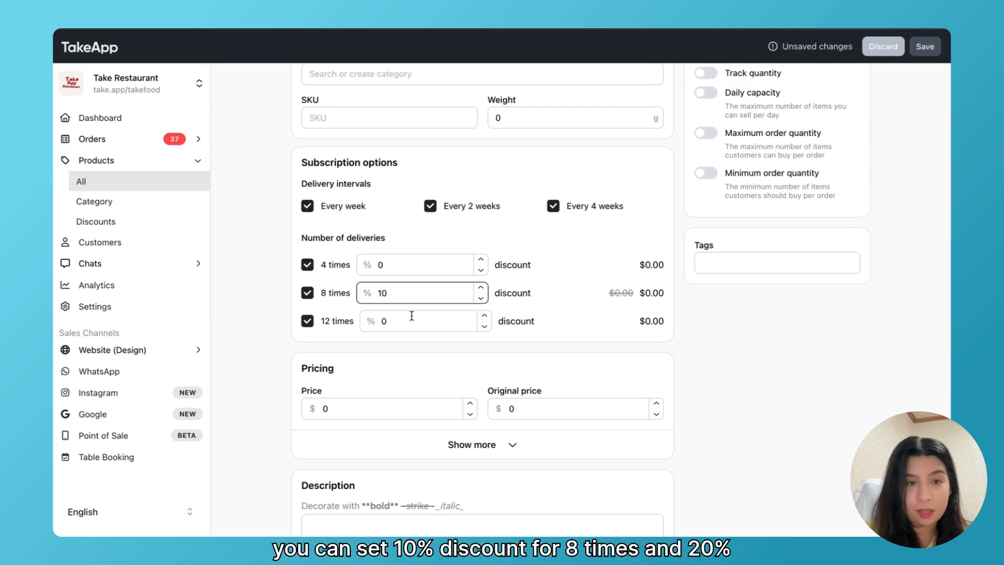
left_click(410, 323)
key("BackSpace")
type("20")
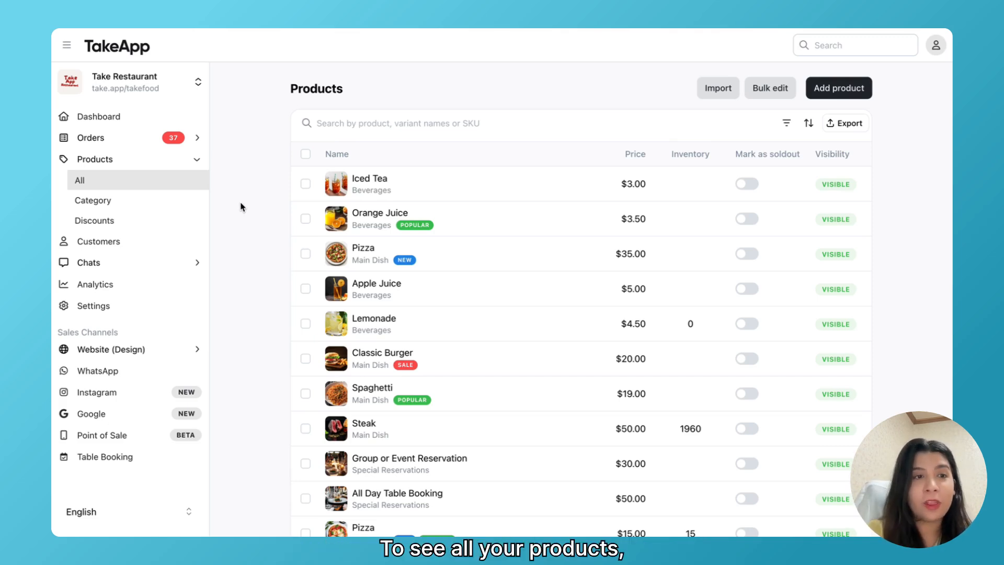
Look through the full product list and the product fields that can be changed in the bulk edit table
scroll(413, 199, "down", 2)
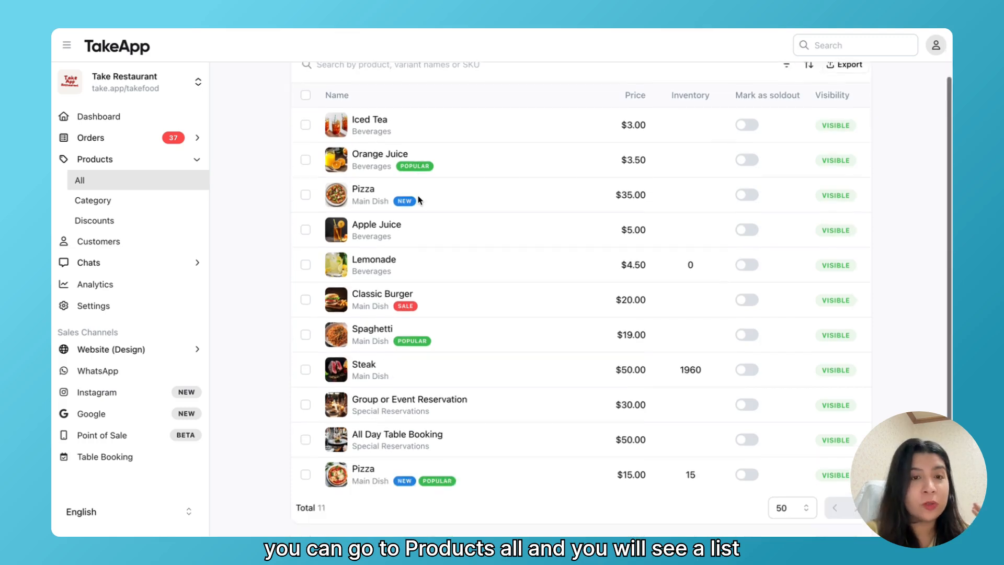
scroll(419, 199, "up", 2)
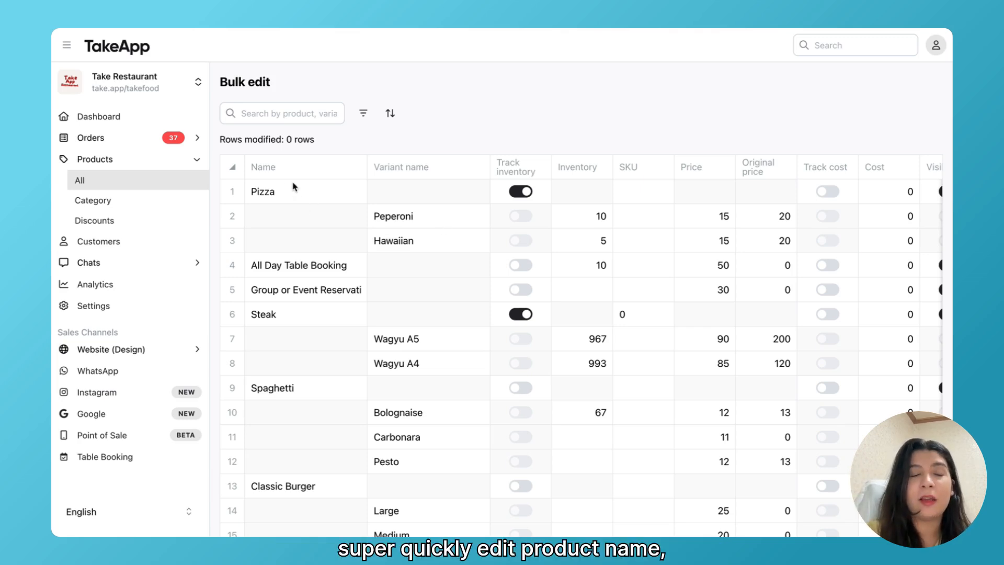
scroll(415, 195, "down", 2)
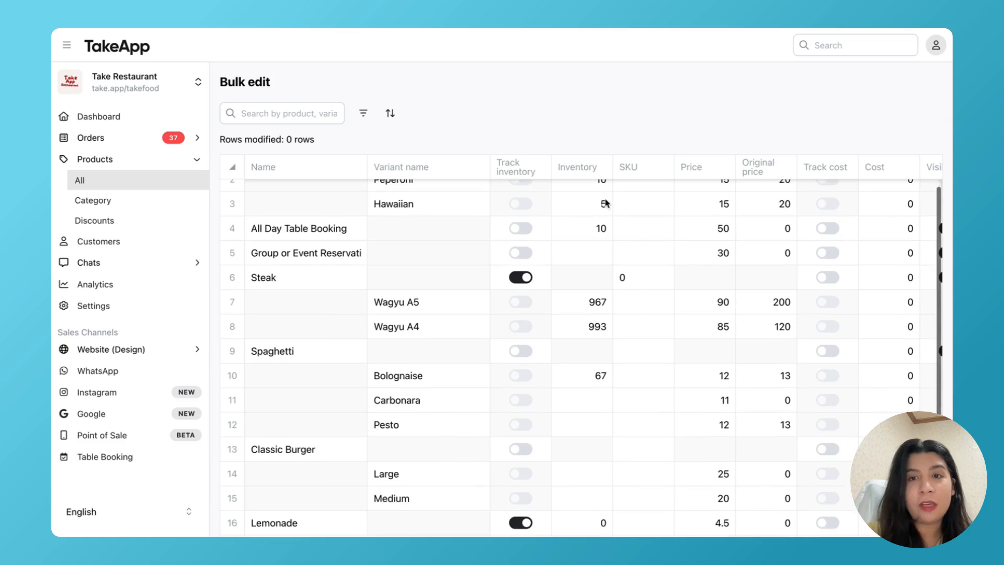
scroll(787, 211, "right", 5)
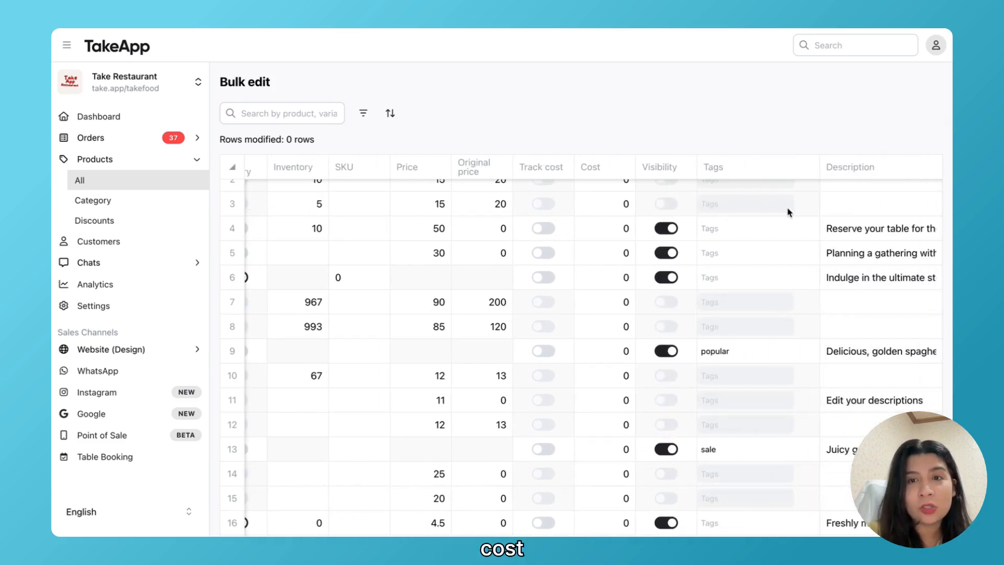
scroll(511, 312, "down", 2)
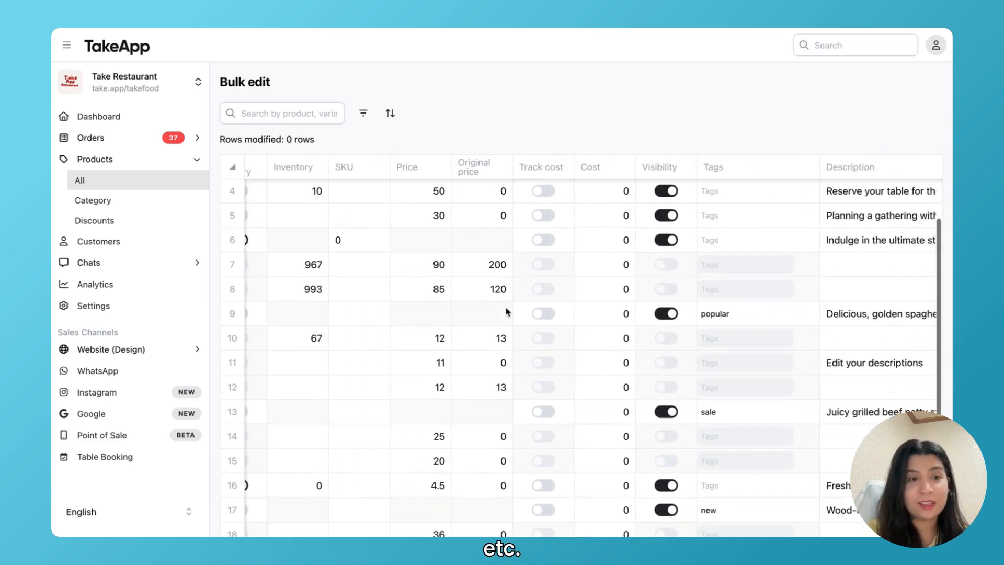
scroll(506, 312, "left", 5)
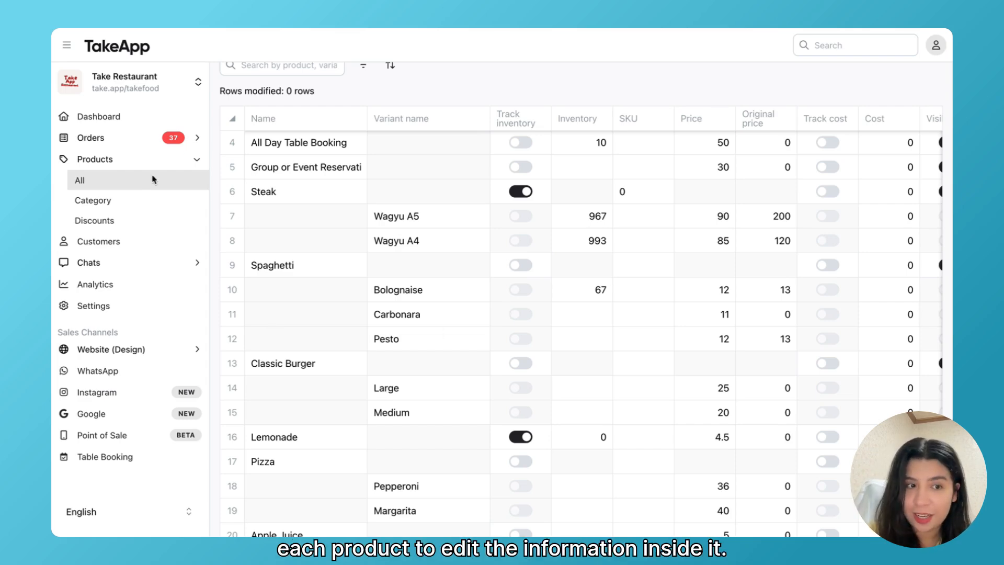
Return to the list of all products and open the CSV product import
left_click(153, 179)
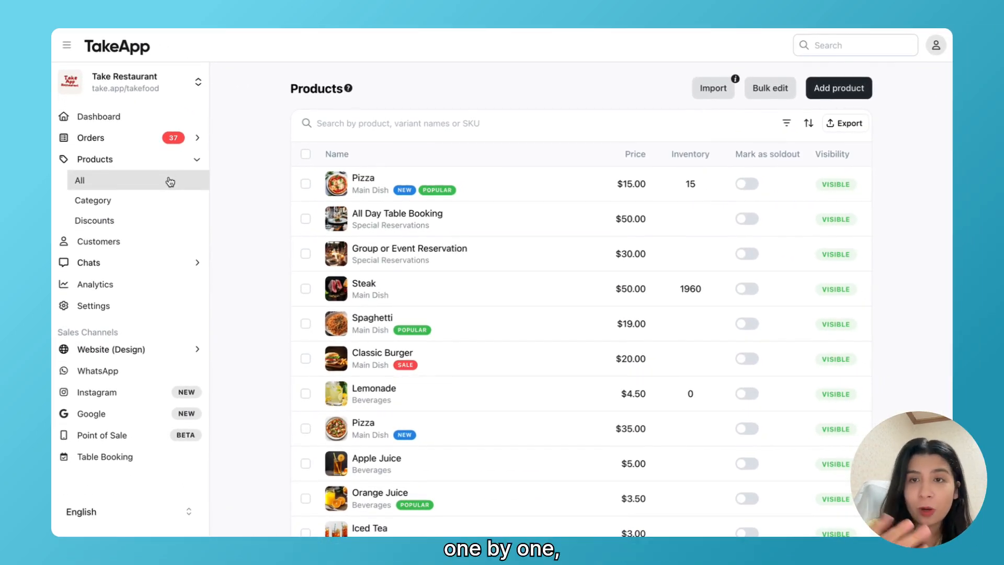
left_click(710, 94)
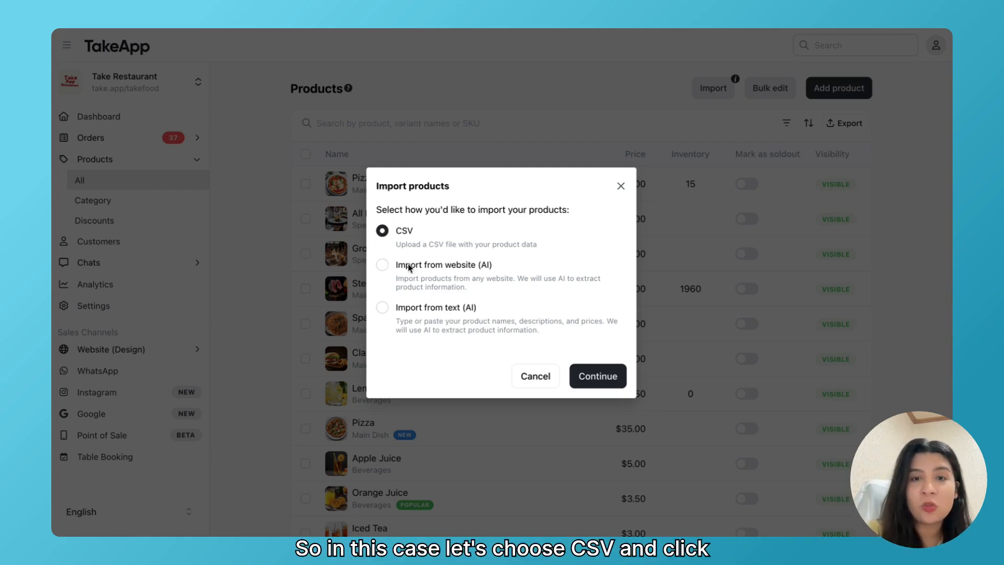
left_click(605, 379)
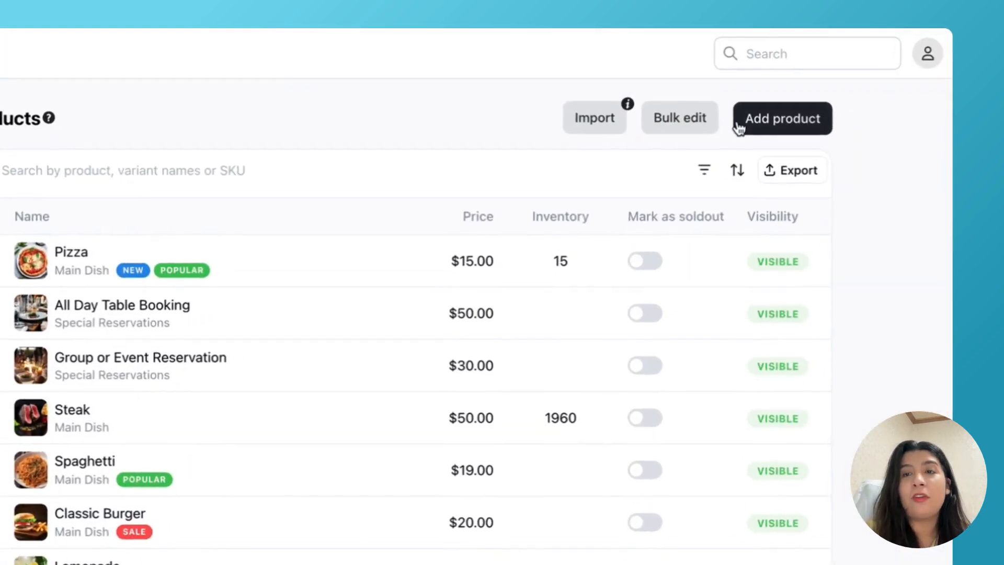
Open the AI product import from a website, examine its Website URL entry and close it
left_click(739, 128)
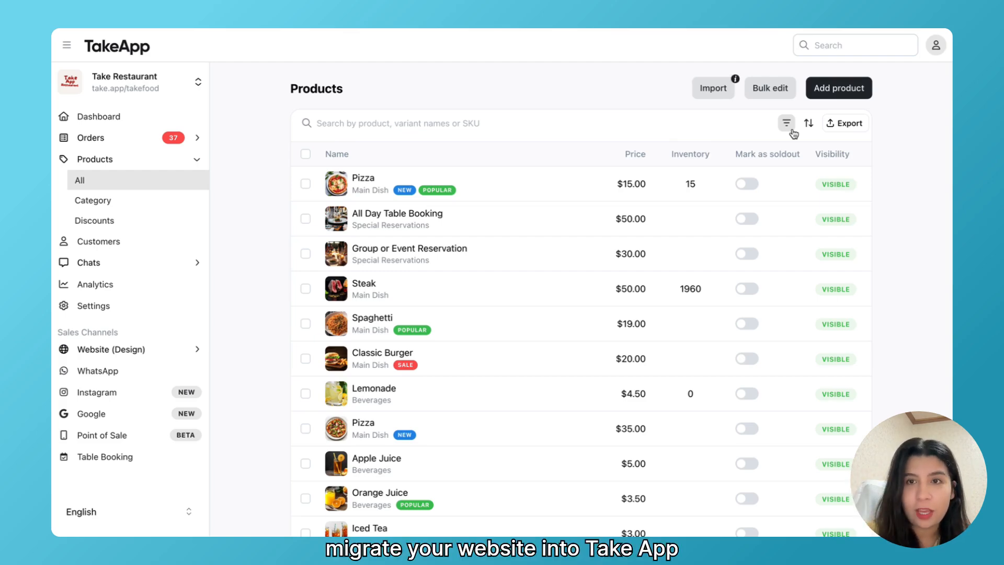
left_click(722, 90)
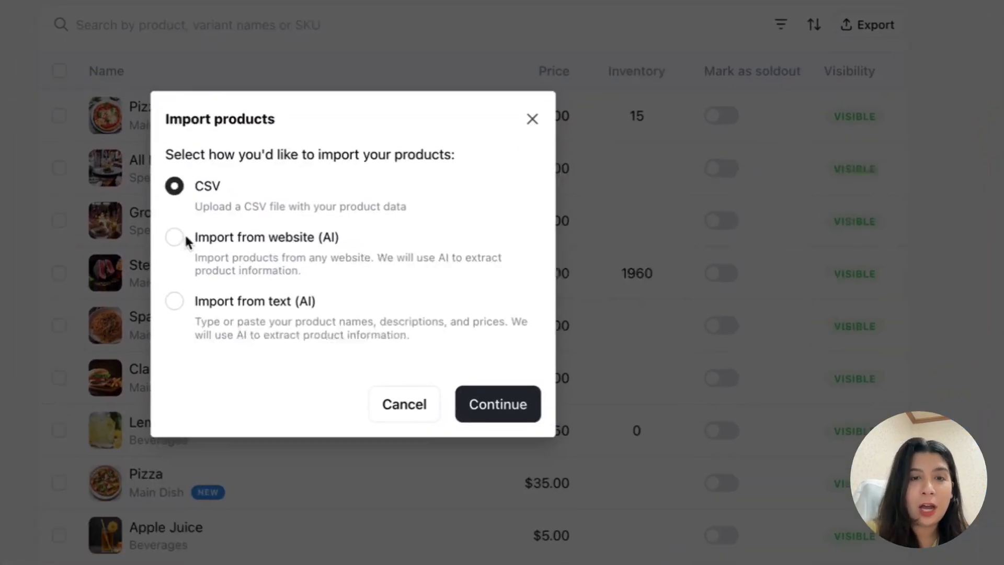
left_click(103, 381)
left_click(560, 310)
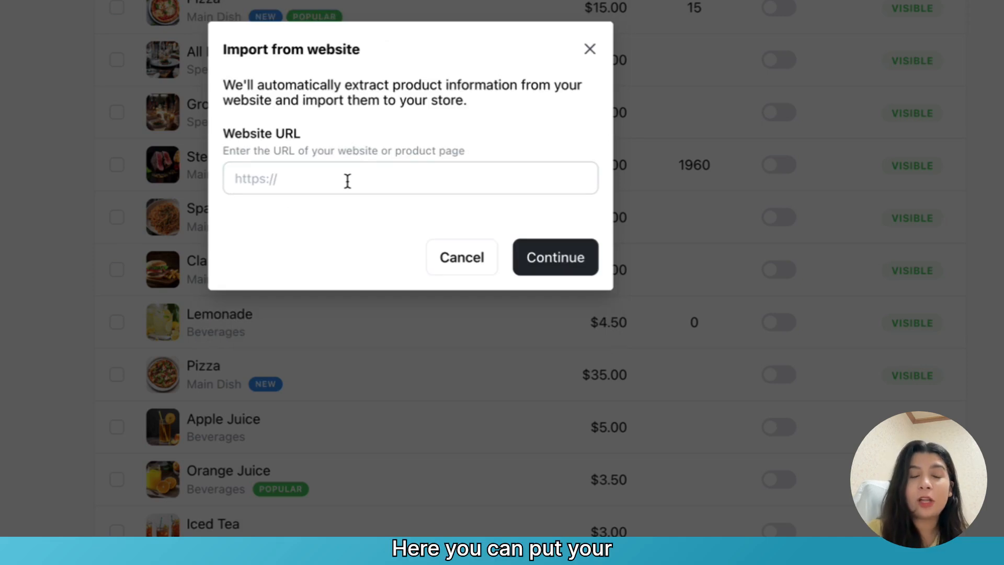
left_click(347, 181)
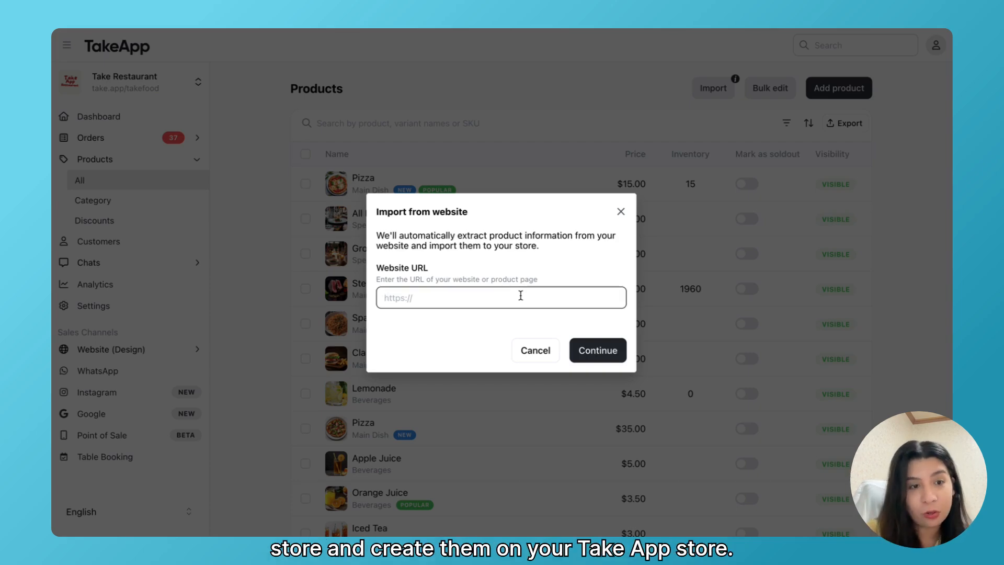
left_click(621, 211)
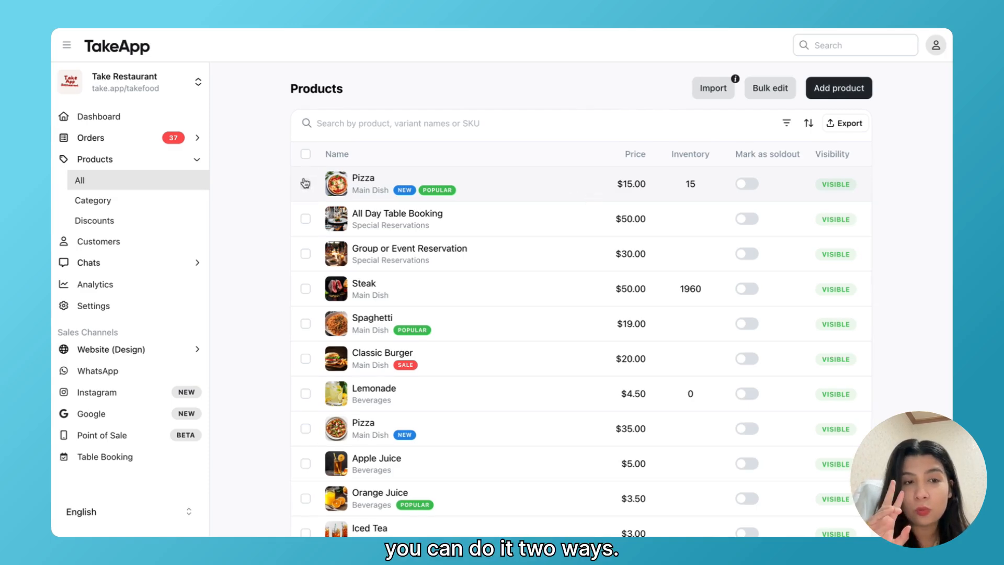
Toggle the sold-out marking of All Day Table Booking in the product list
left_click(747, 219)
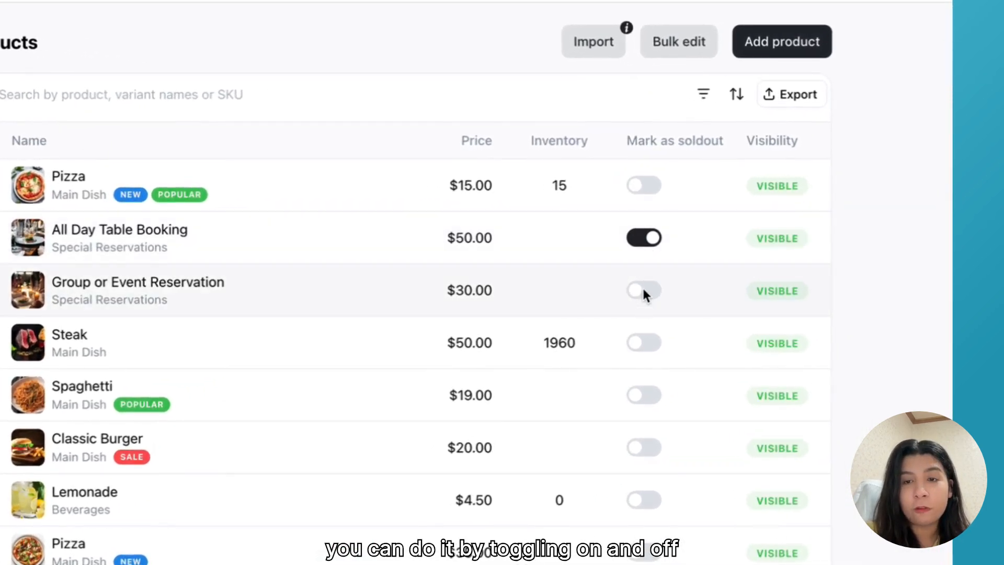
left_click(644, 290)
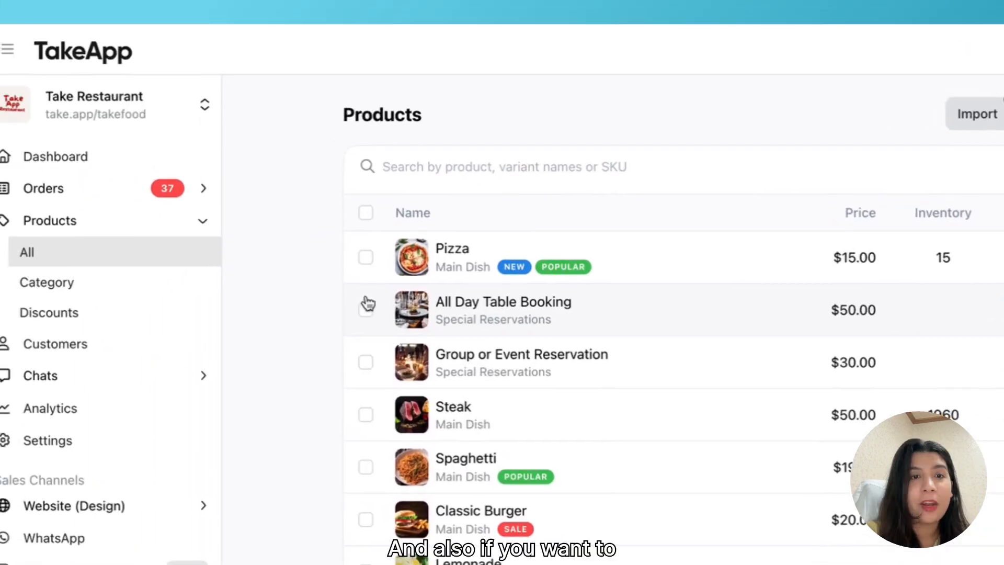
Select All Day Table Booking, Group or Event Reservation, Steak, Spaghetti and Classic Burger, view their bulk actions, and clear the selection
left_click(387, 314)
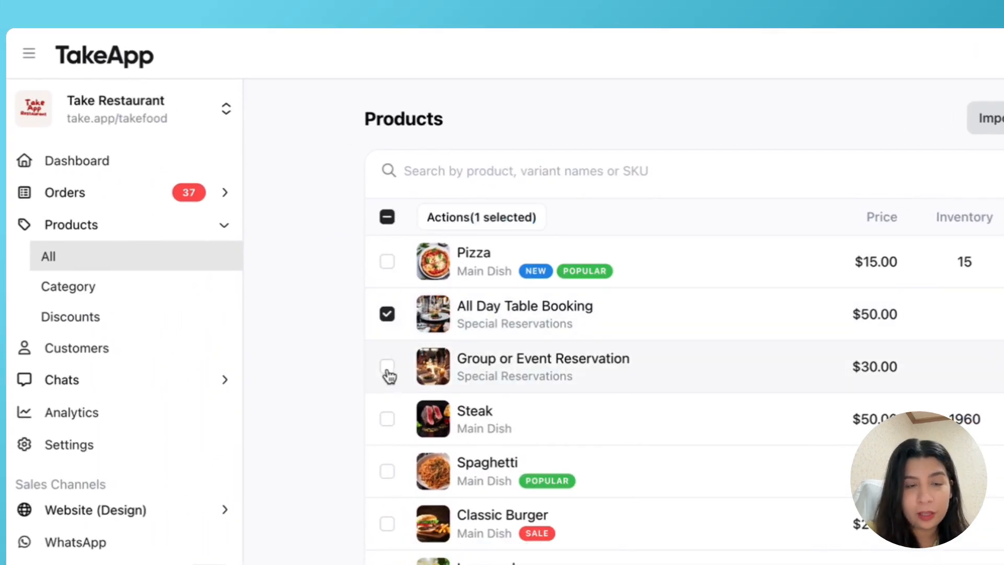
left_click(387, 366)
left_click(387, 419)
left_click(430, 236)
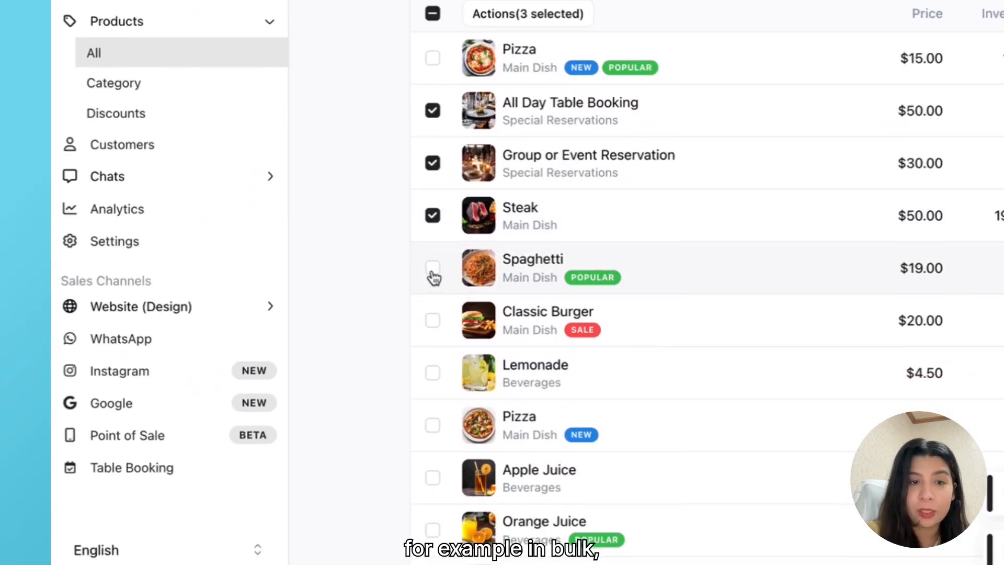
left_click(428, 287)
left_click(433, 321)
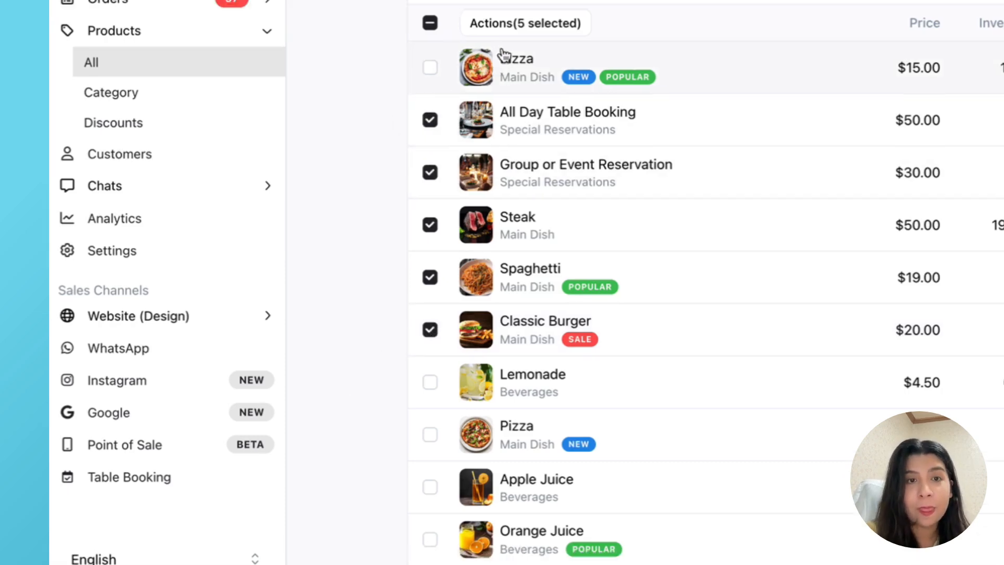
left_click(503, 14)
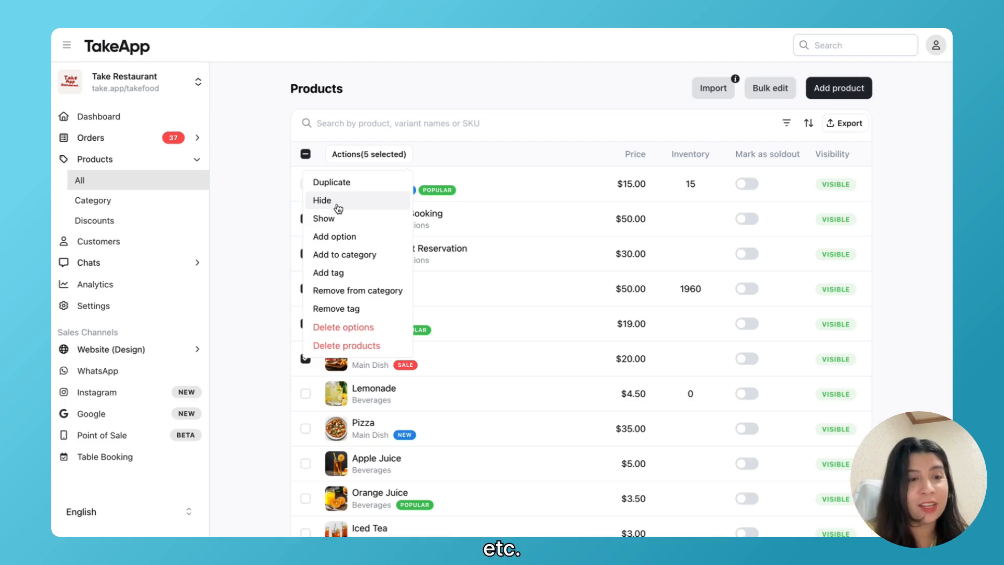
left_click(306, 154)
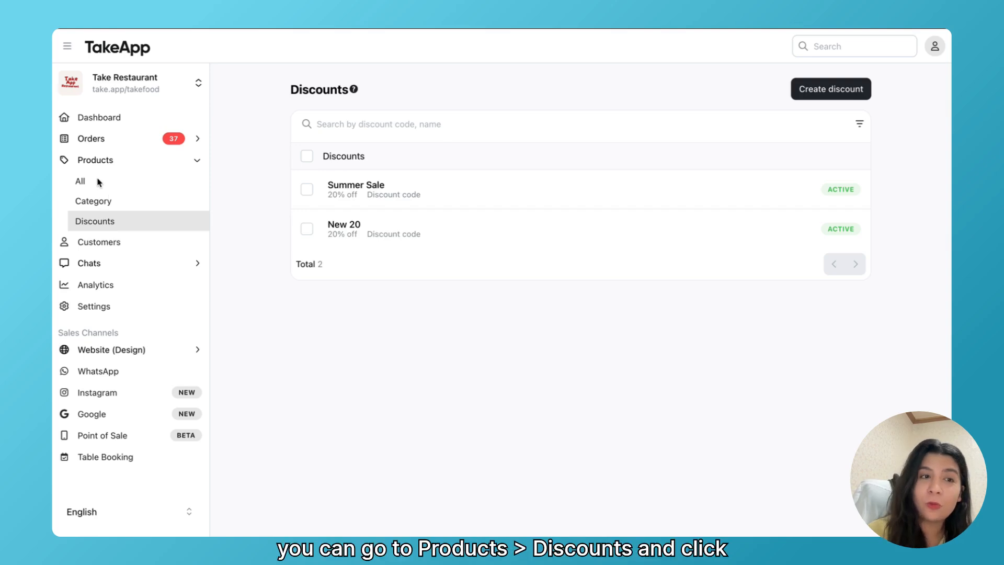
Start a new discount of the Discount code type, titled Summer Sale, with the code SUMMER20
left_click(832, 86)
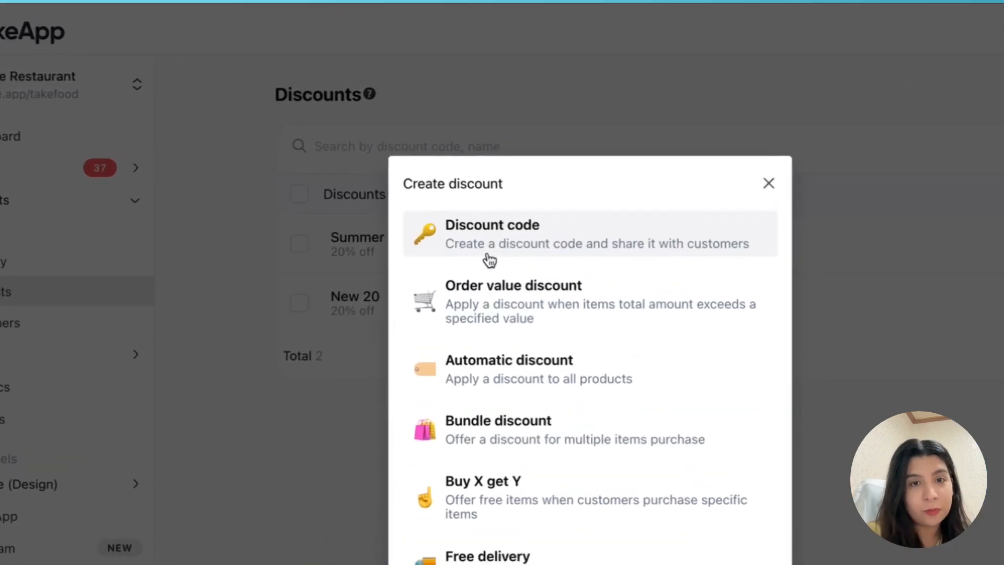
left_click(440, 207)
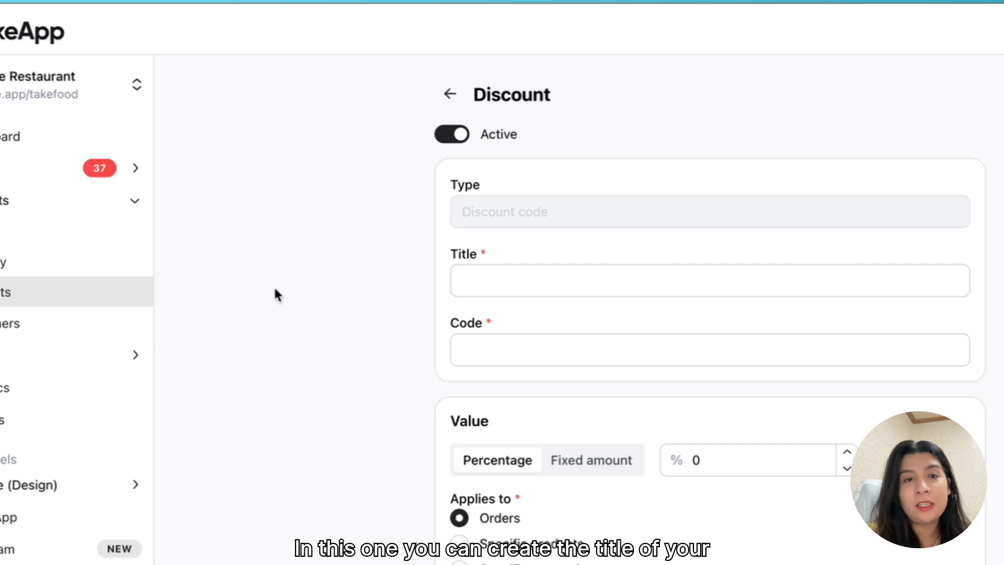
left_click(516, 278)
type("S")
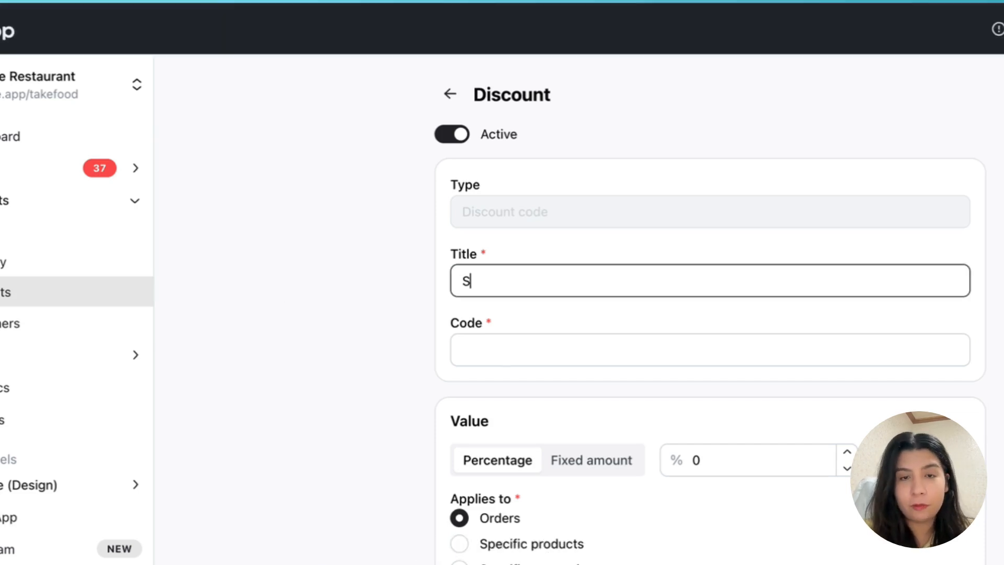
type("ummer Sale")
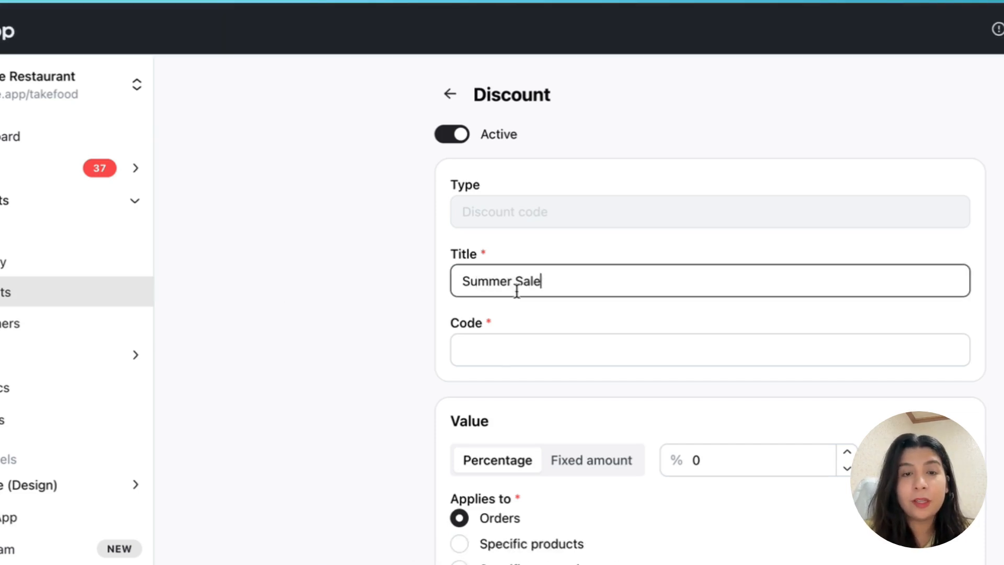
left_click(511, 345)
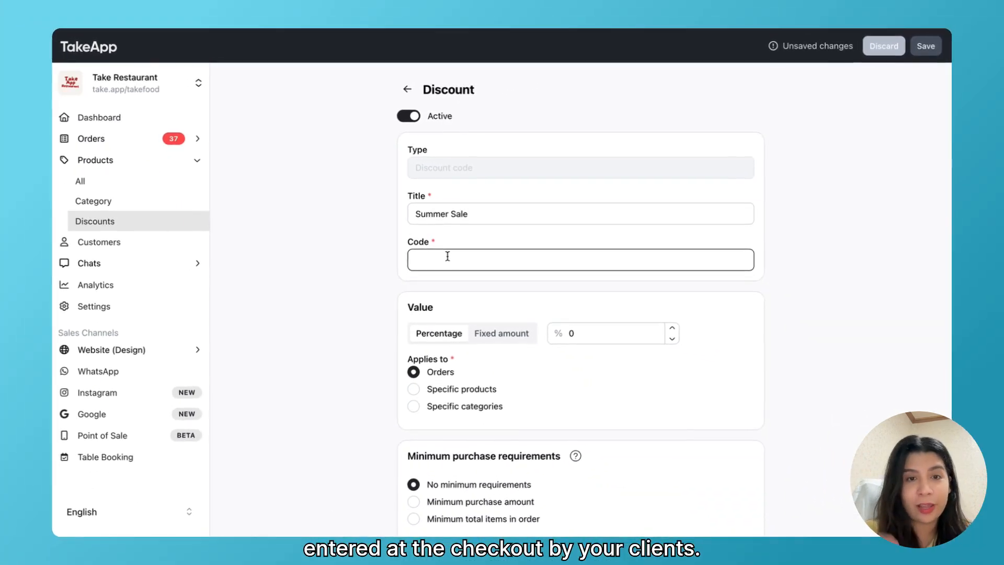
key("BackSpace")
type("S")
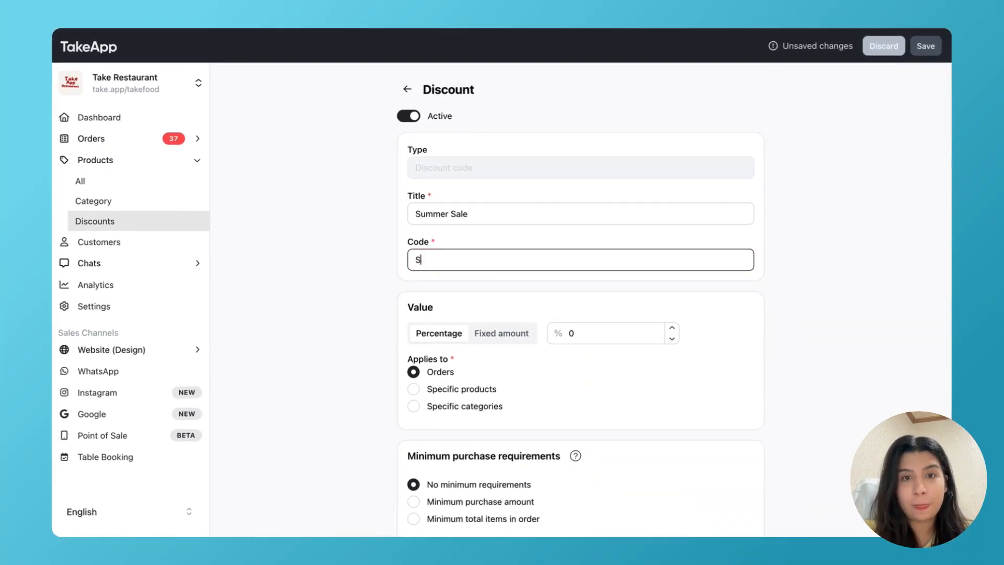
type("UMMER20")
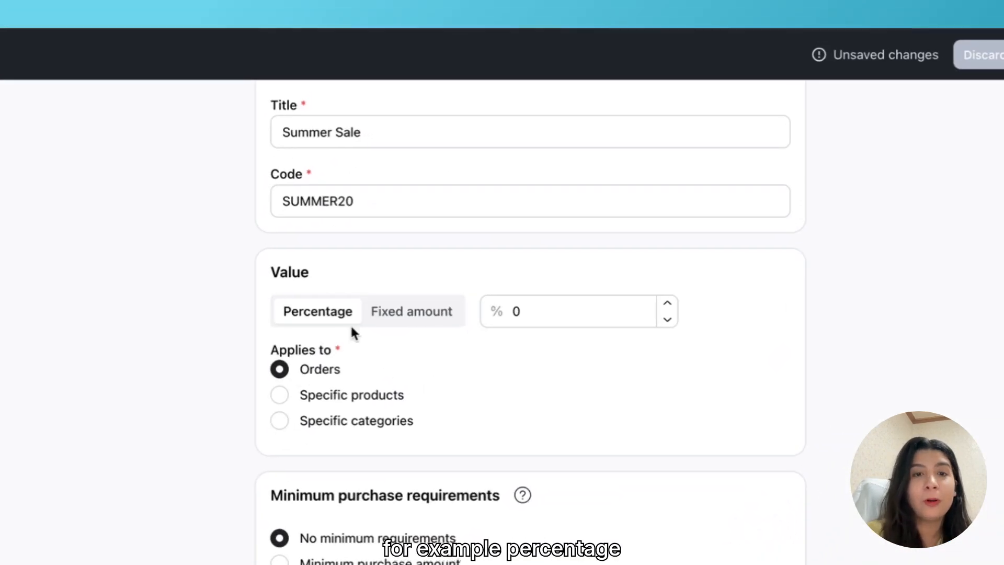
Set the Summer Sale discount's percentage value to 30%
left_click(561, 300)
key("BackSpace")
type("30")
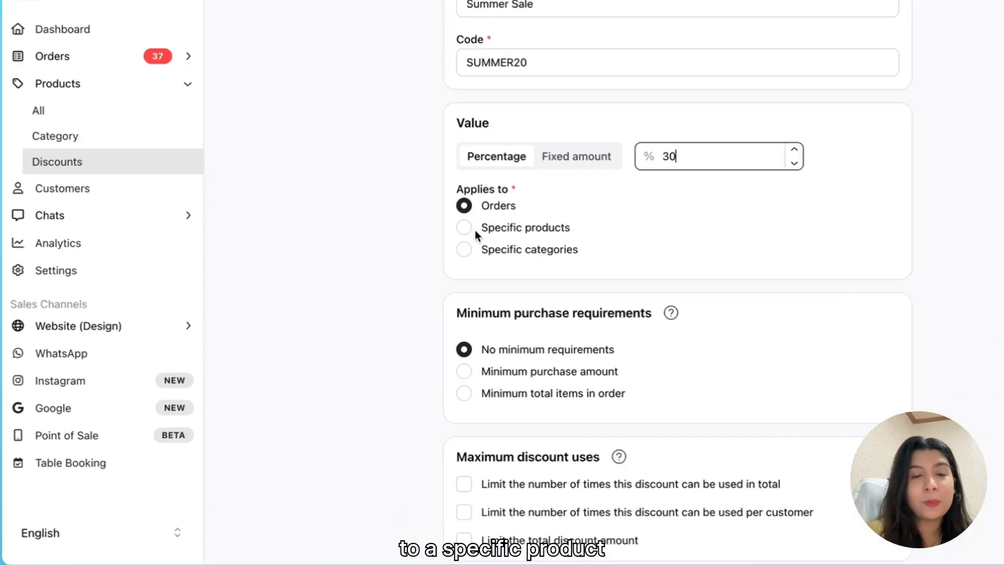
Try applying the discount to specific products, then to specific categories by adding Beverages and removing it again
left_click(416, 273)
left_click(540, 264)
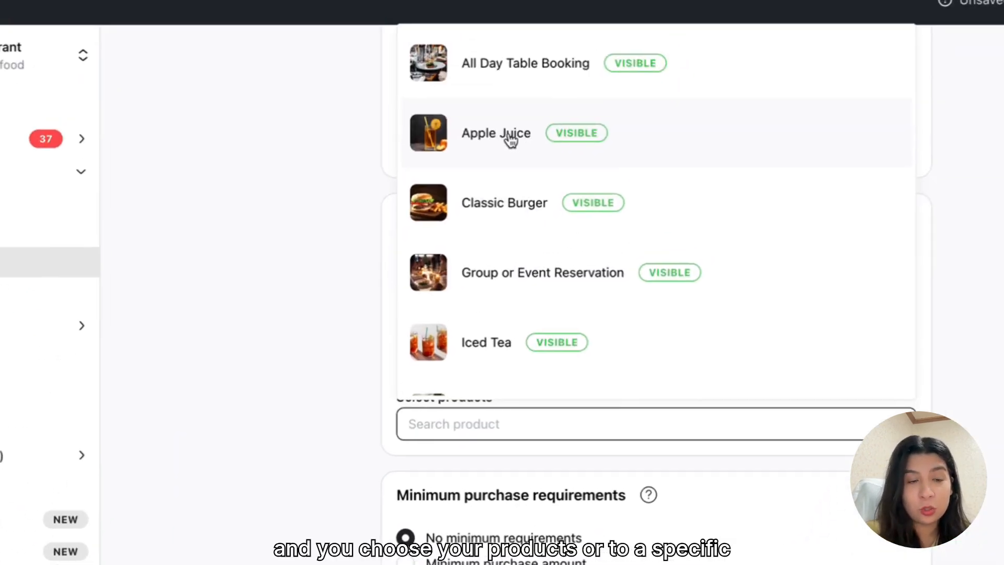
left_click(322, 401)
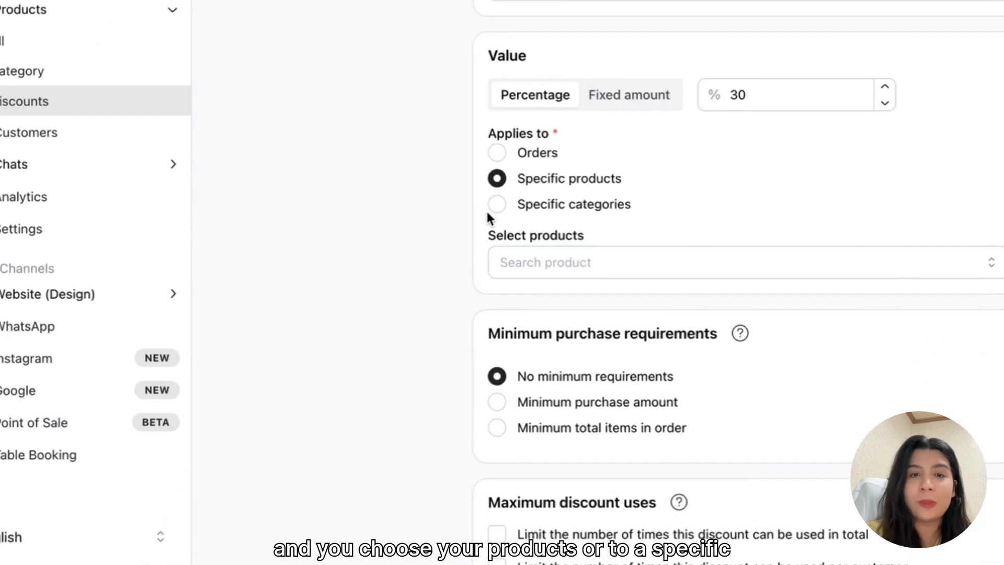
left_click(373, 418)
left_click(543, 250)
left_click(544, 293)
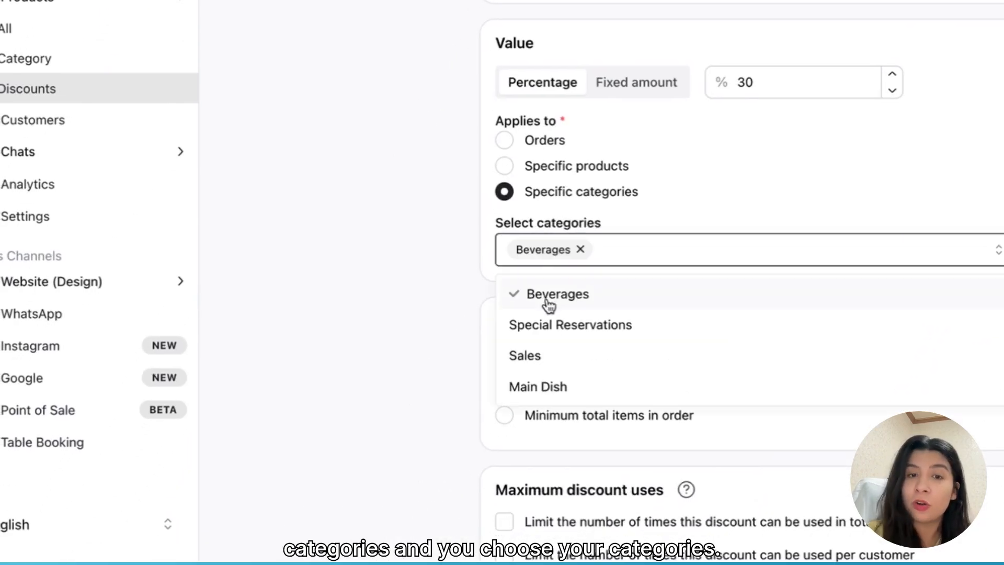
left_click(580, 249)
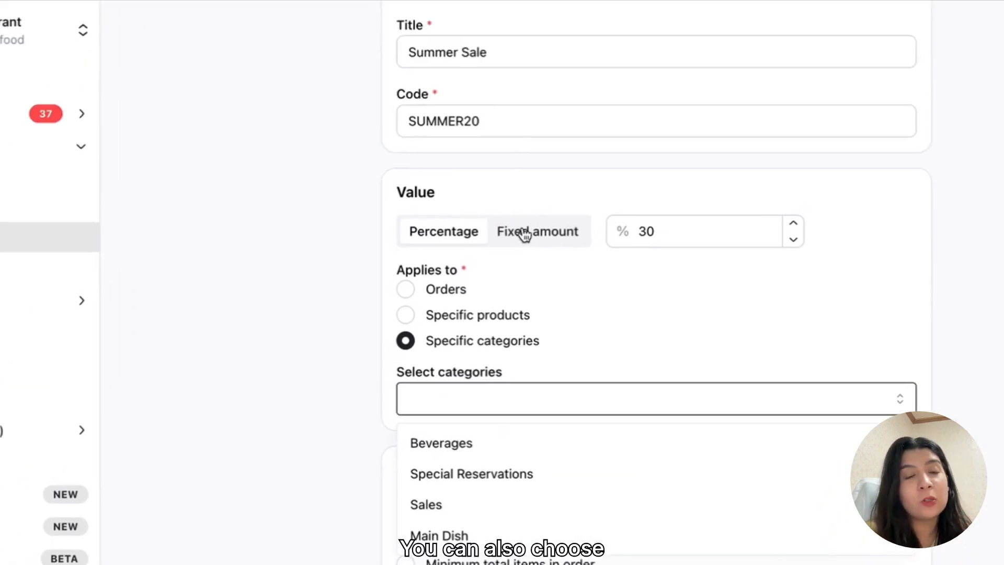
Change the discount value to a fixed amount of $10, then return to the discounts list without saving
left_click(625, 84)
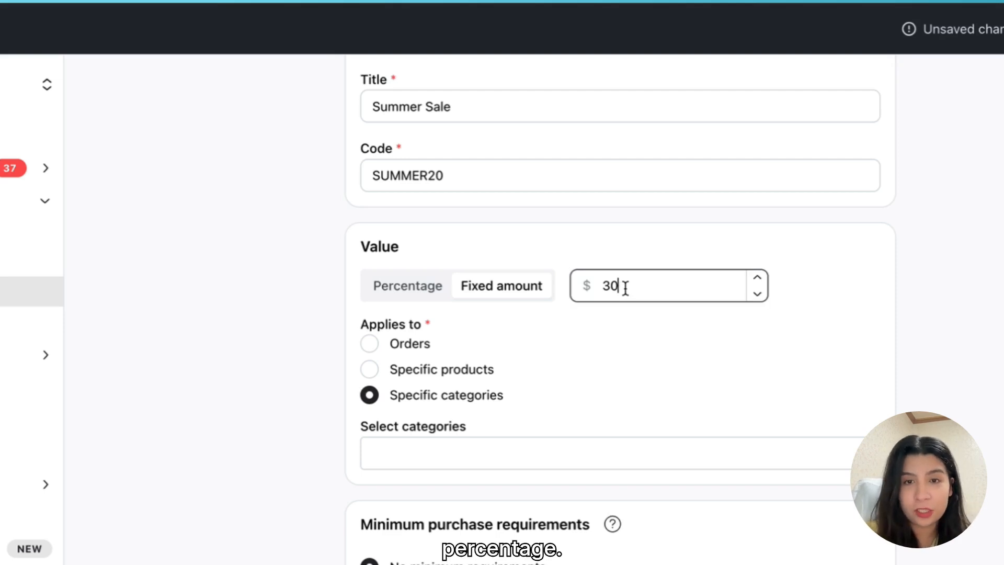
type("1")
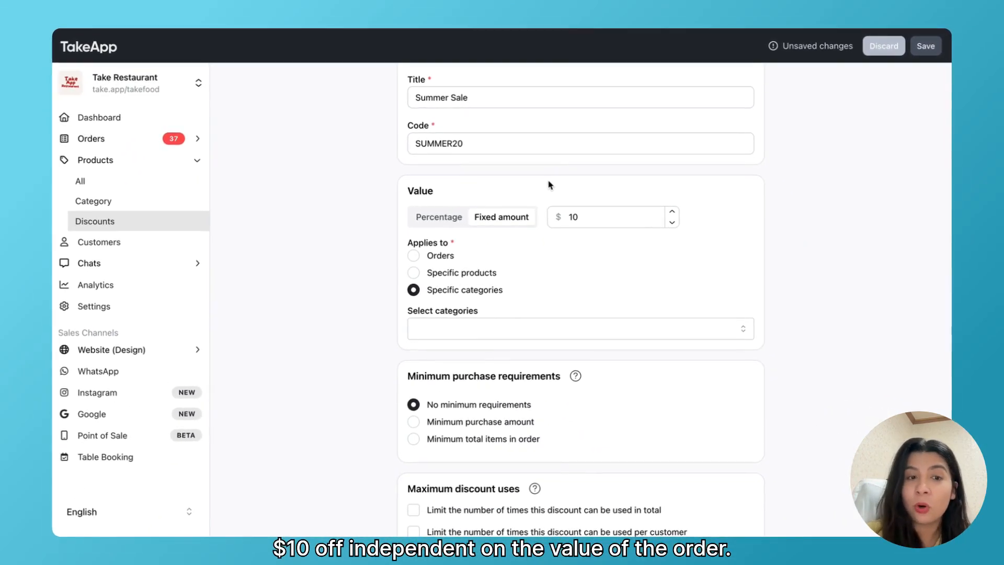
scroll(548, 184, "down", 5)
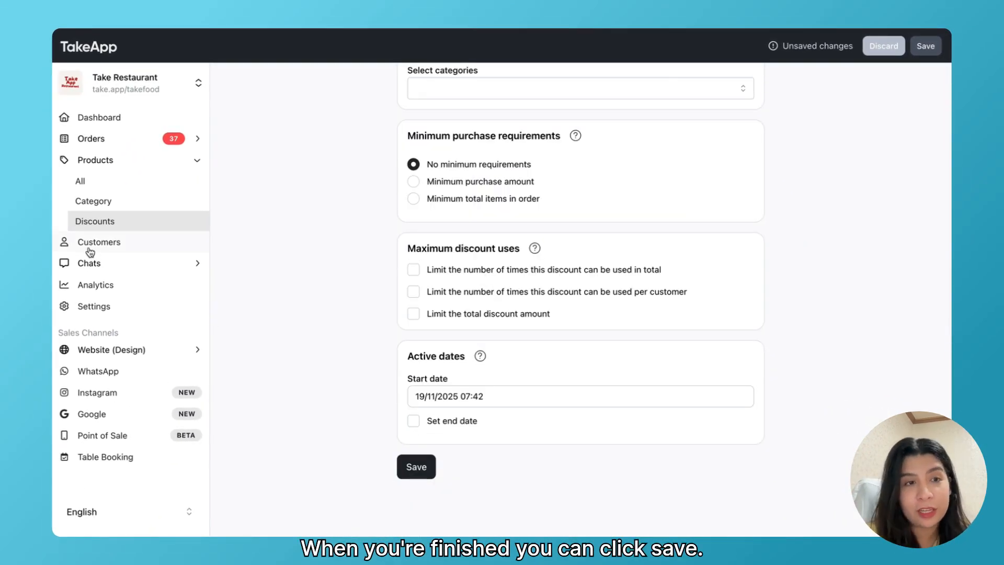
left_click(87, 222)
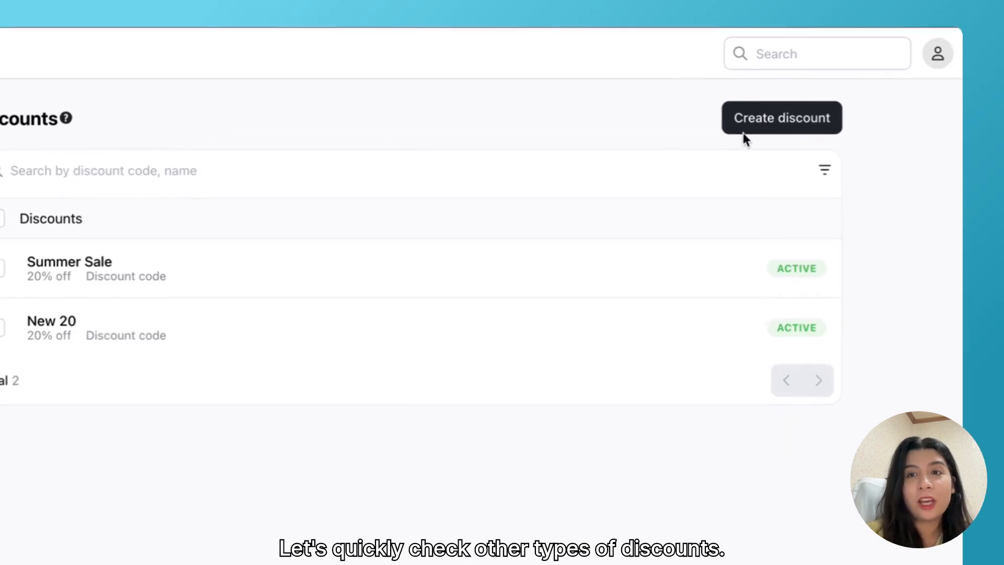
Start a Buy X get Y discount titled BUY X and set its percentage value to 30%
left_click(745, 122)
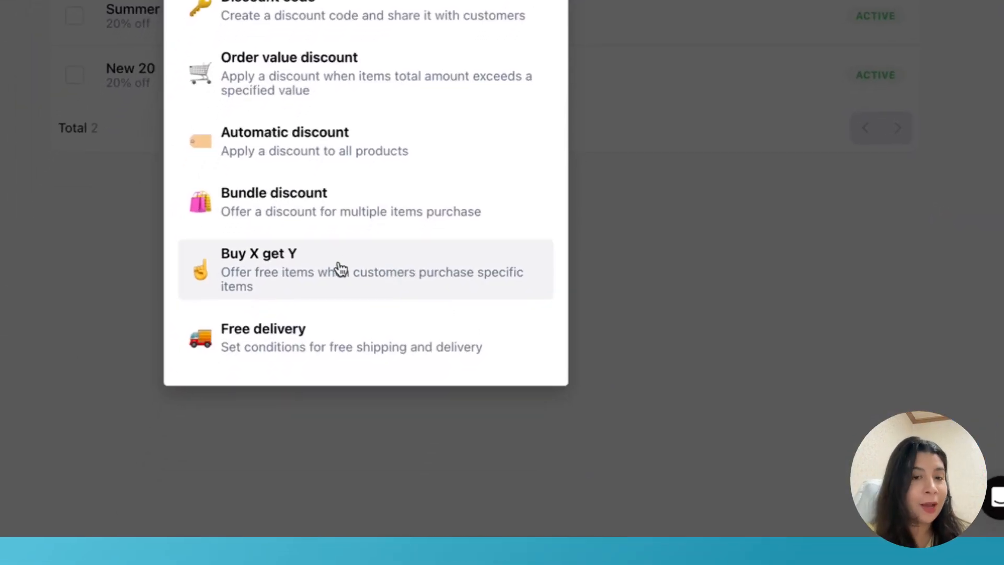
left_click(309, 272)
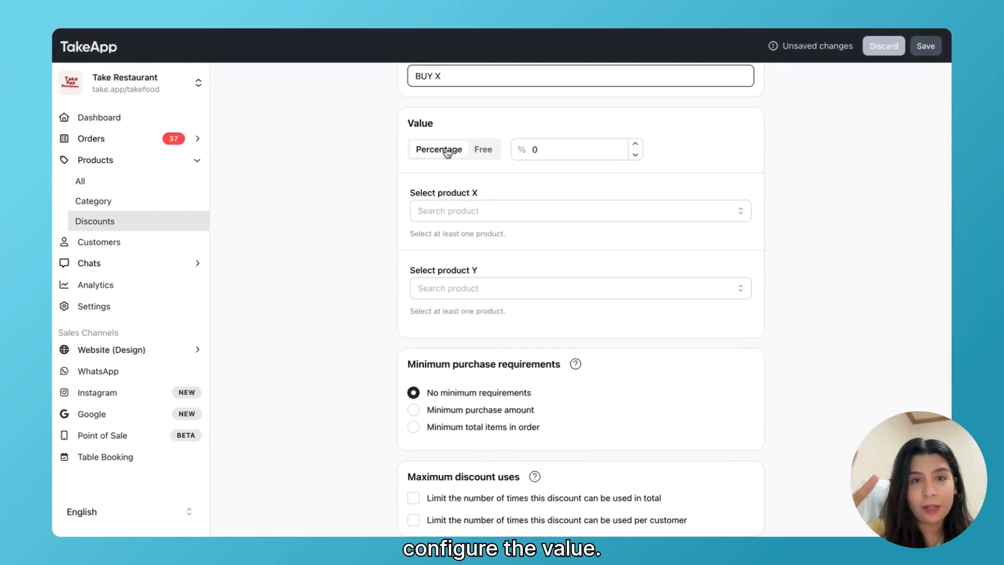
left_click(578, 147)
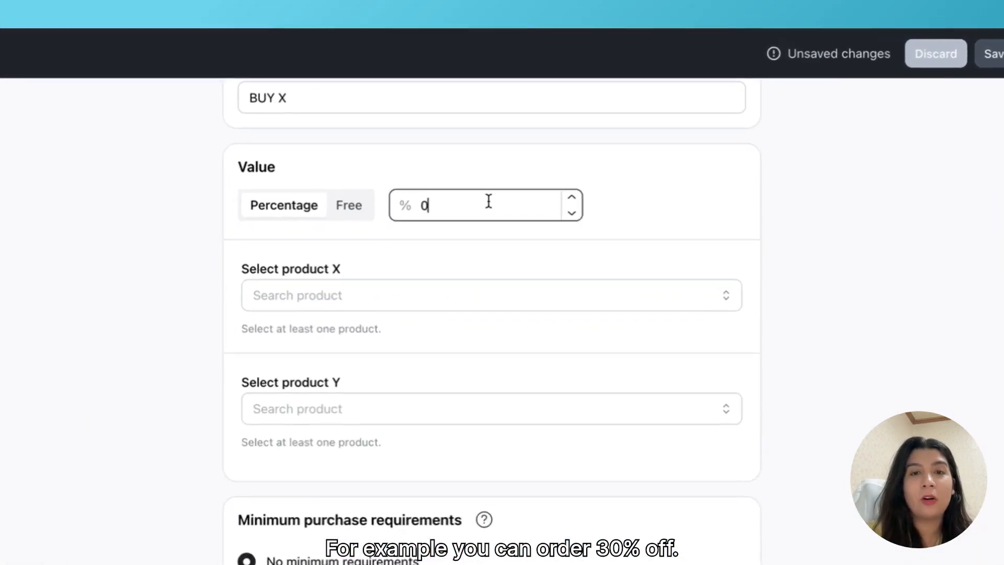
key("BackSpace")
type("30")
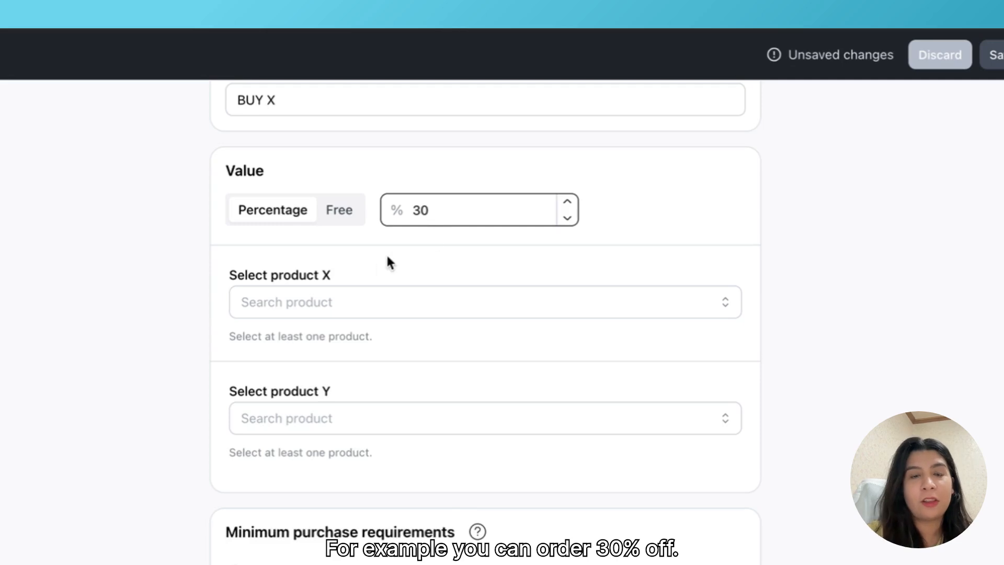
Choose Apple Juice as product X and Iced Tea as product Y of the discount
left_click(348, 302)
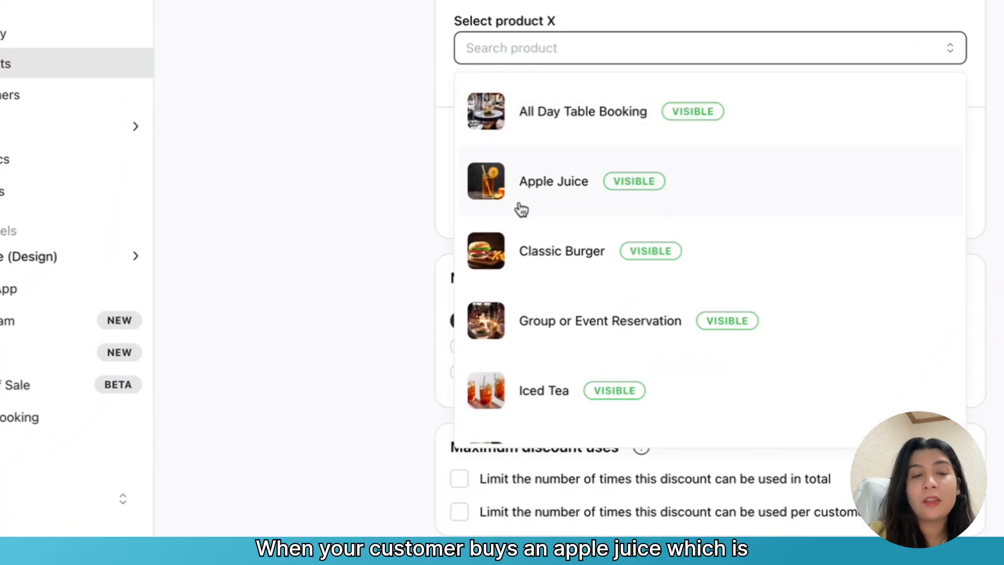
left_click(563, 196)
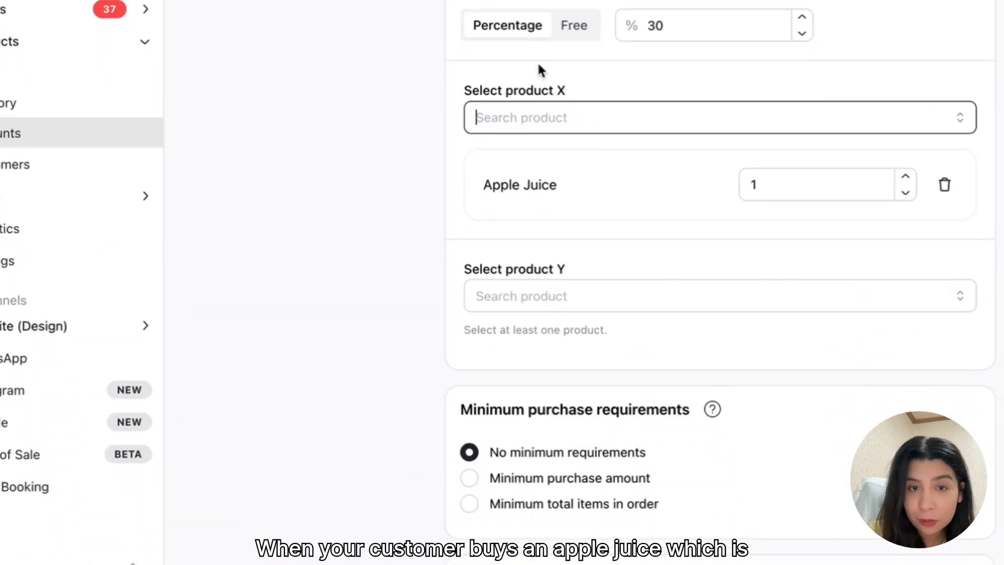
left_click(555, 255)
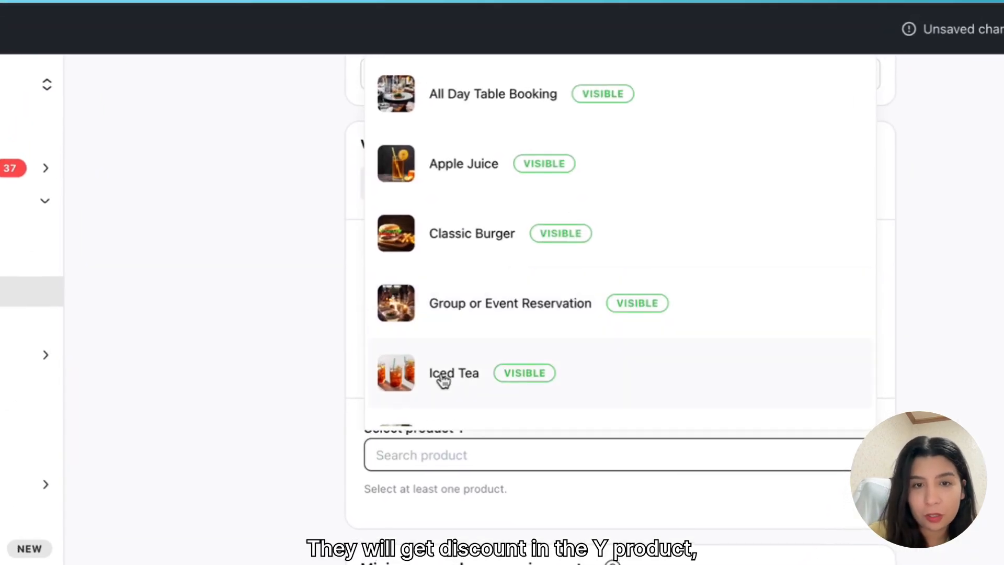
scroll(439, 366, "down", 3)
left_click(437, 240)
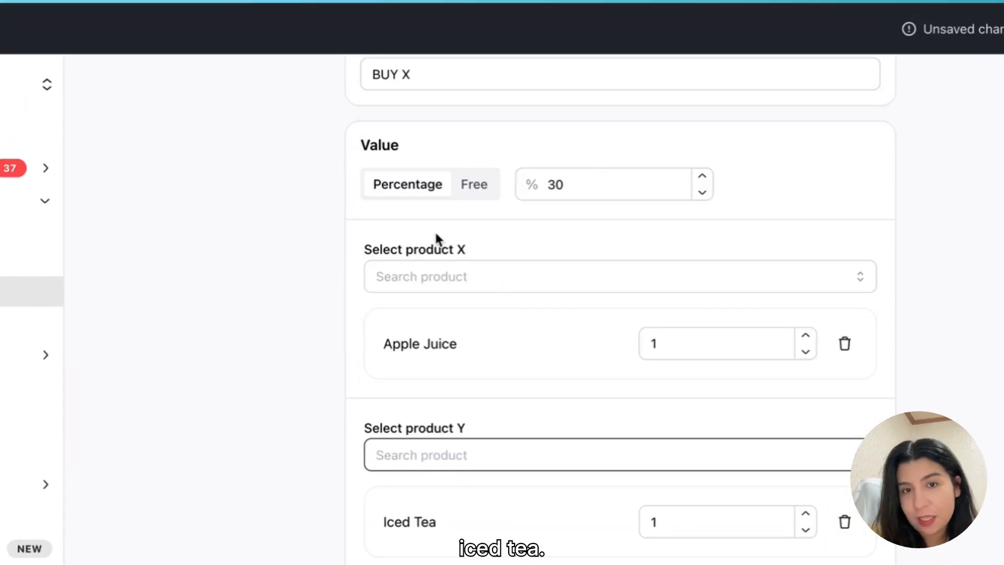
Switch the Buy X get Y discount's value to Free and view the available choices for product X
left_click(478, 188)
left_click(456, 272)
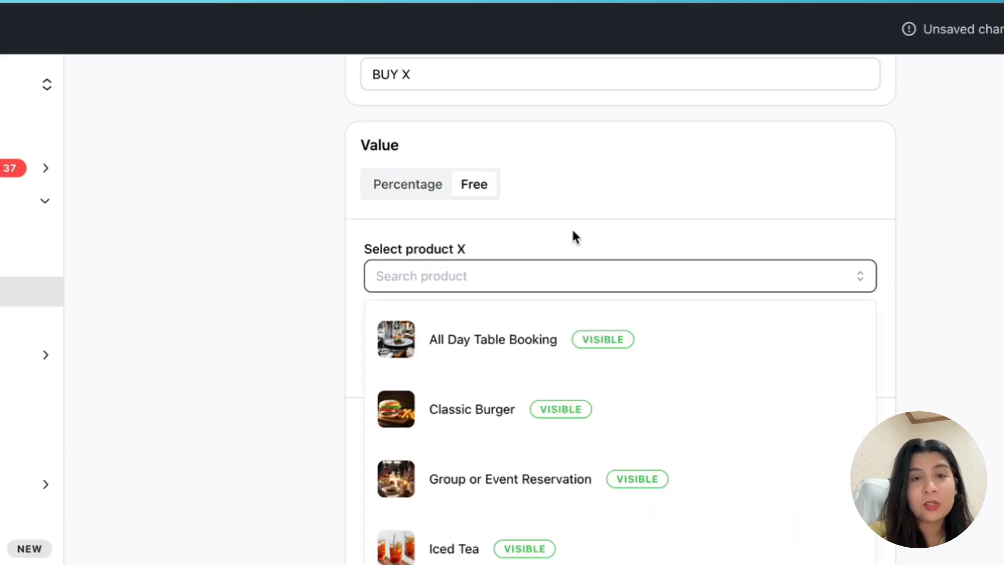
left_click(588, 226)
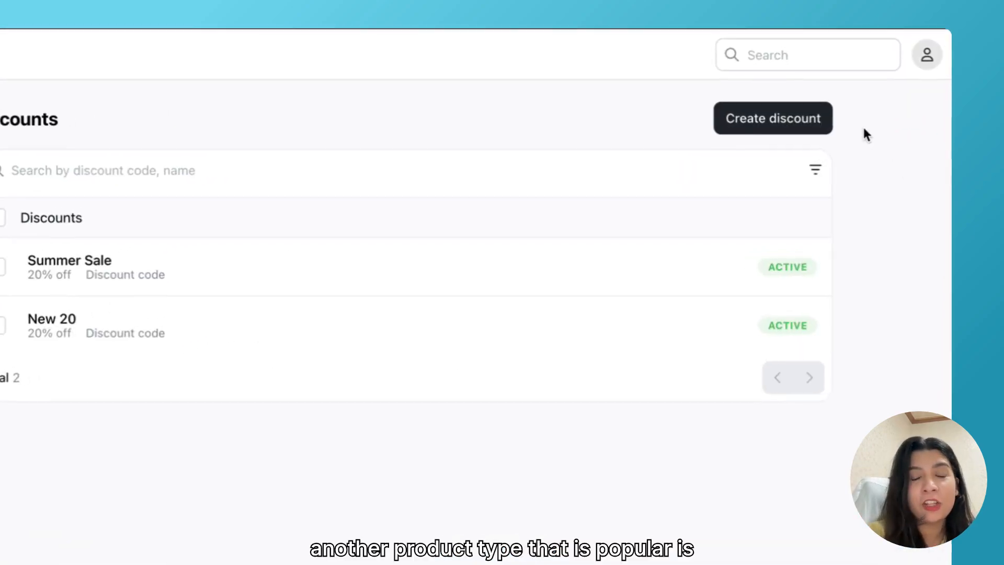
Start a new Bundle discount and add Apple Juice, Iced Tea and Lemonade as its bundle products
left_click(774, 117)
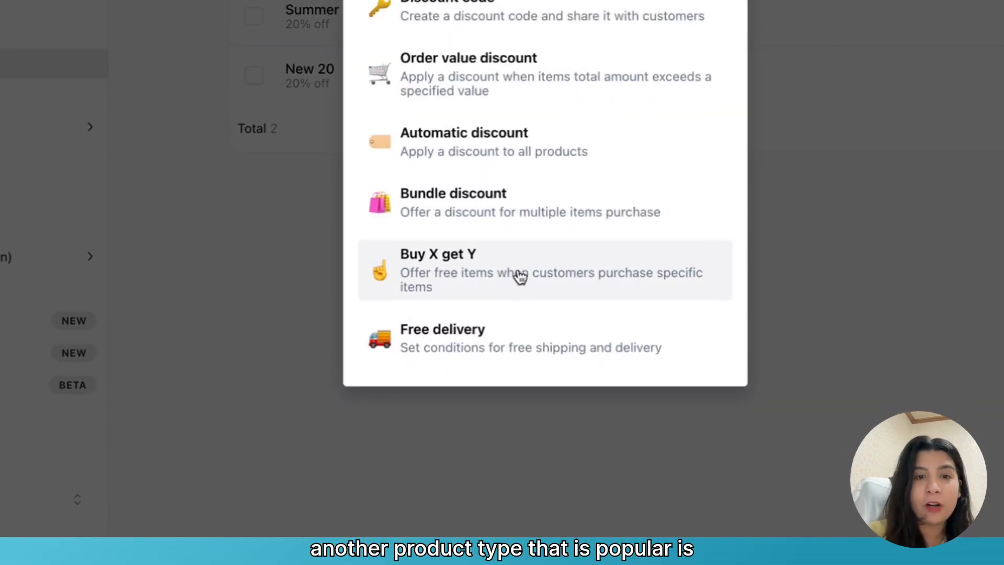
left_click(507, 193)
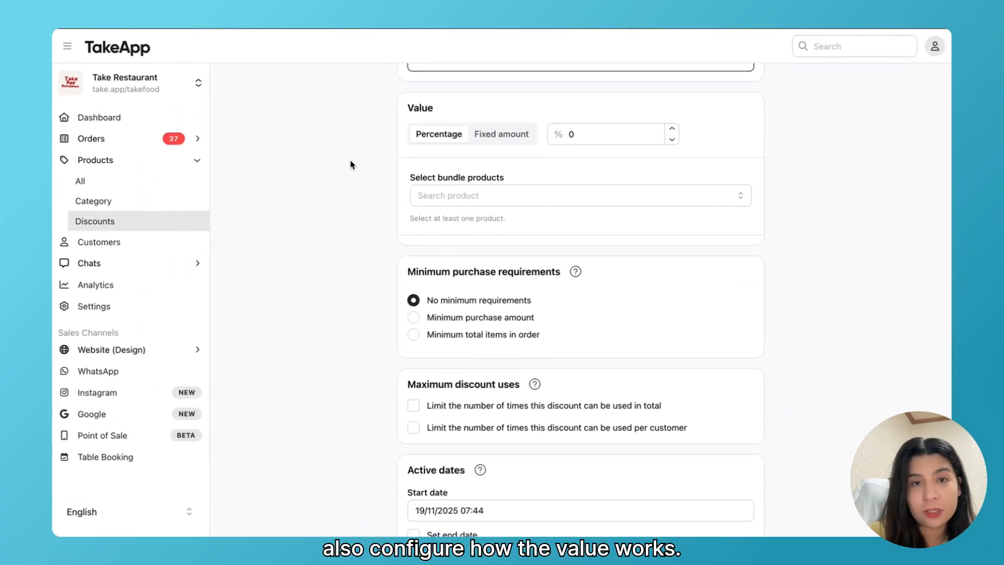
left_click(526, 198)
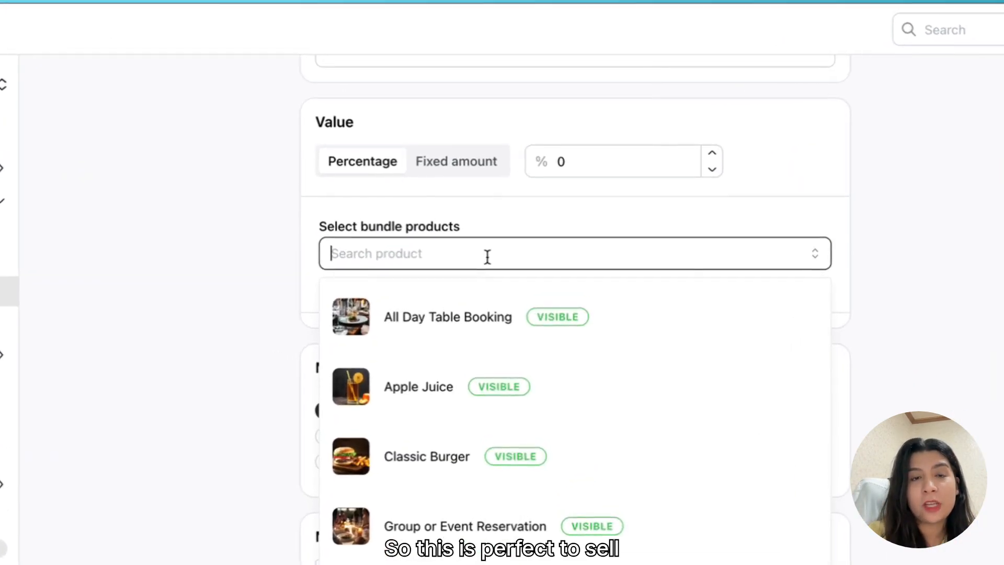
left_click(278, 219)
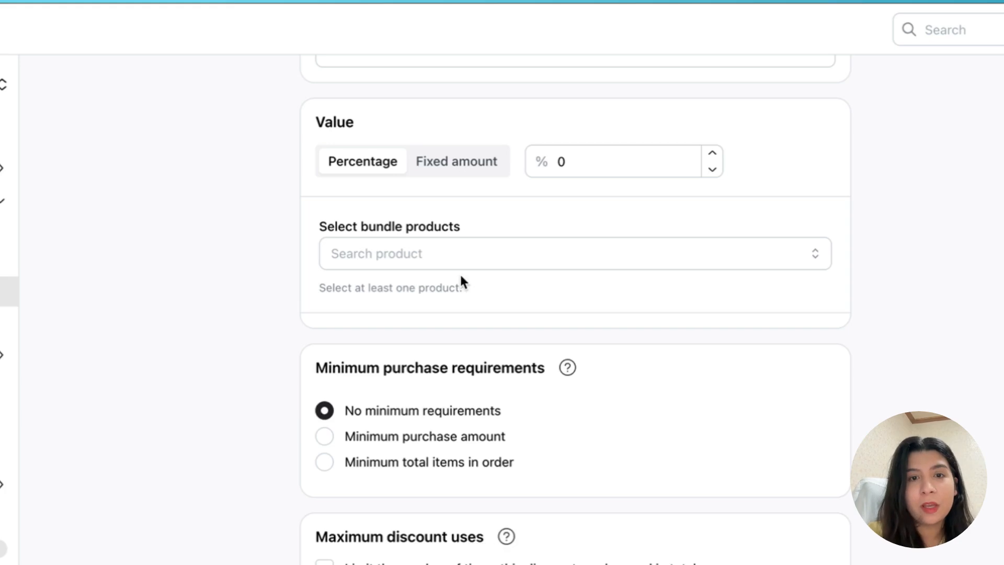
left_click(442, 252)
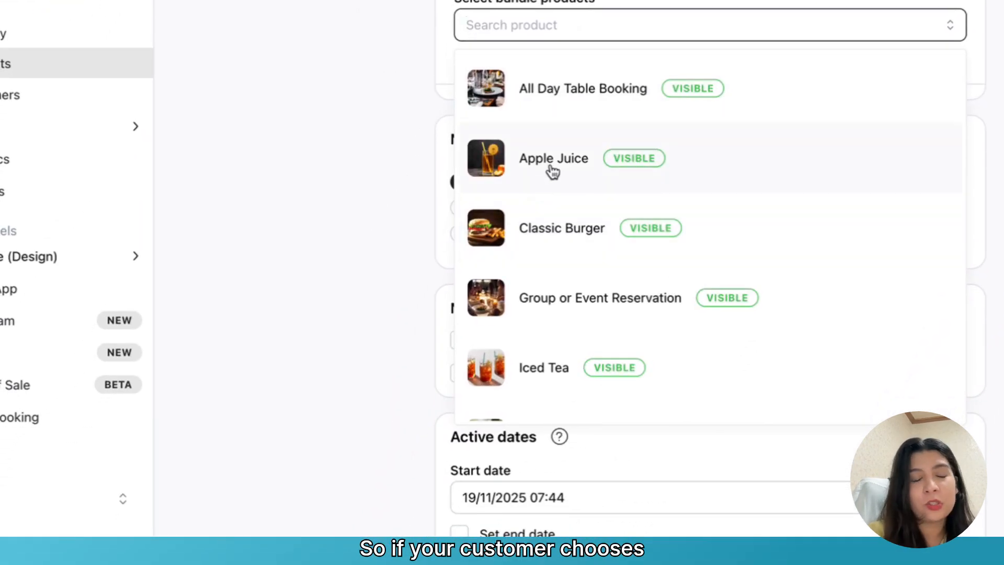
left_click(552, 167)
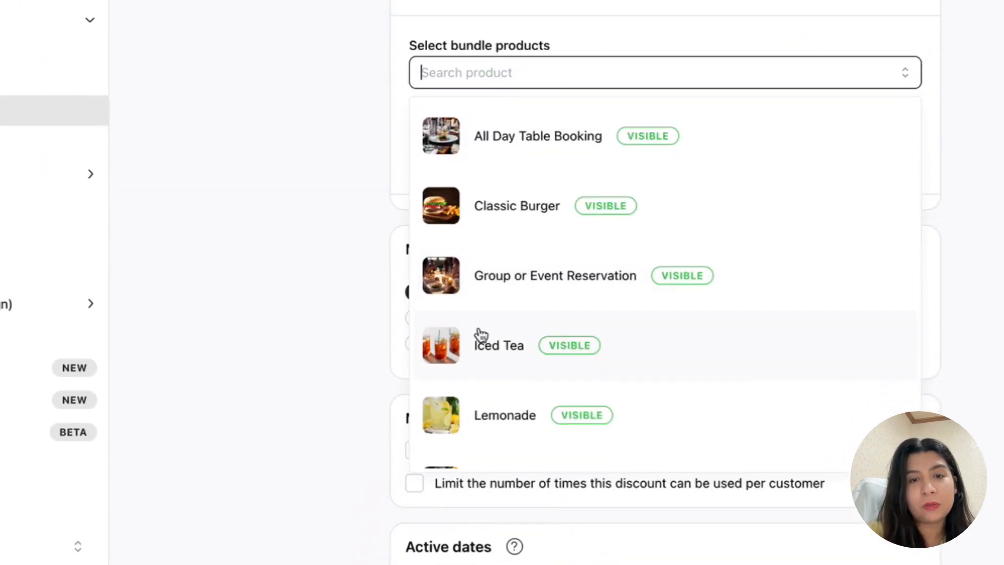
left_click(526, 361)
left_click(467, 52)
left_click(470, 324)
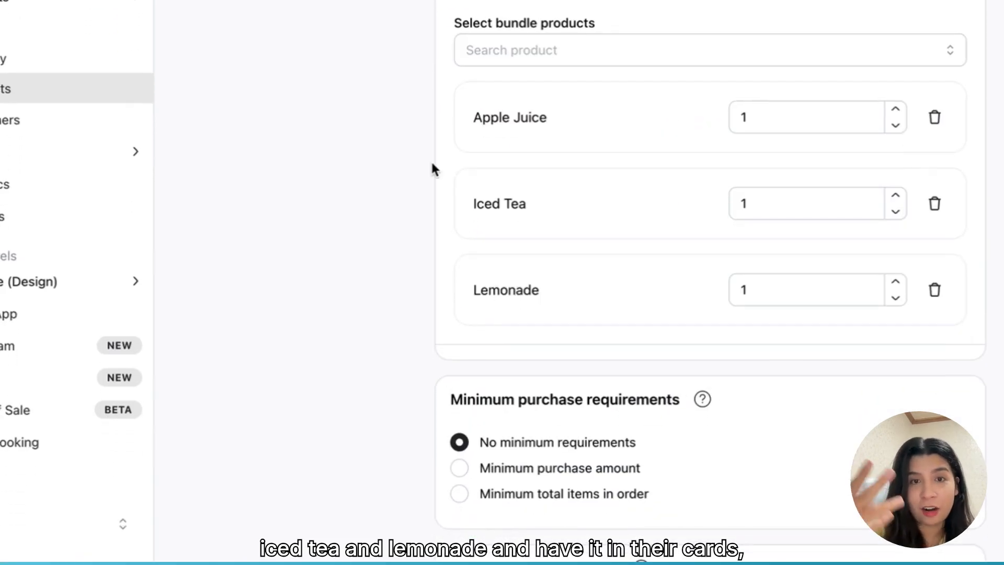
Set the bundle discount's value to 30 as a percentage, then switch it to a fixed amount
left_click(647, 76)
key("BackSpace")
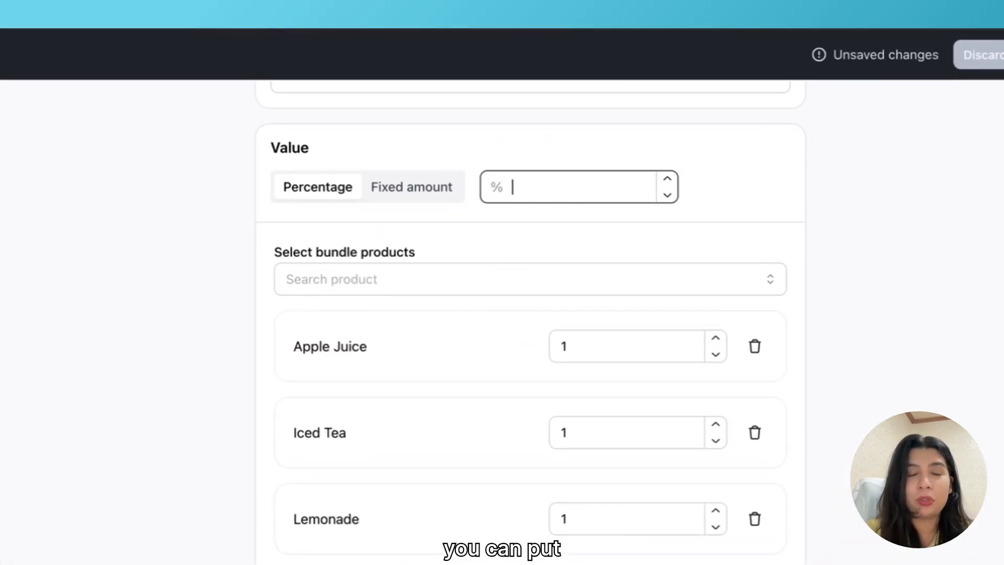
type("30")
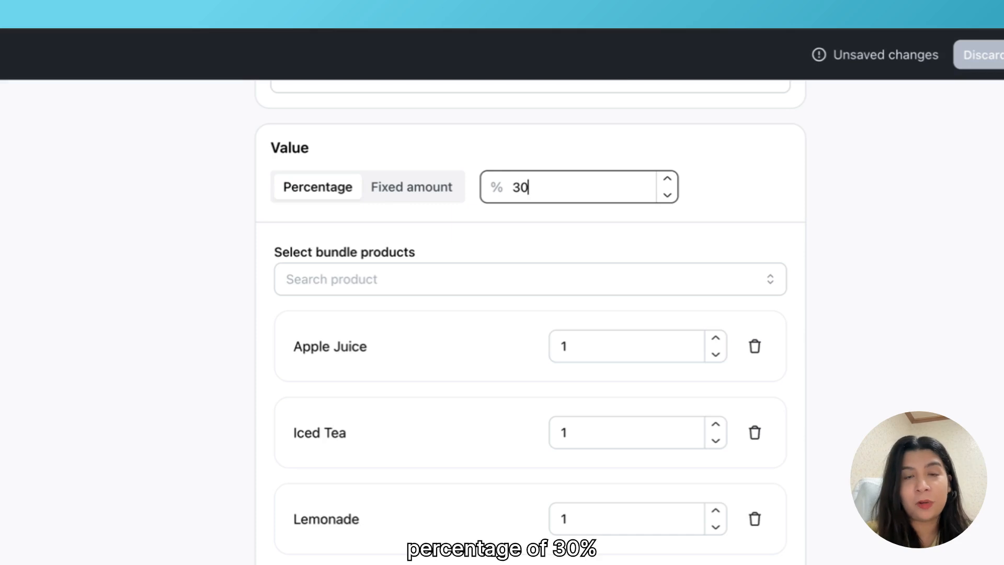
left_click(413, 195)
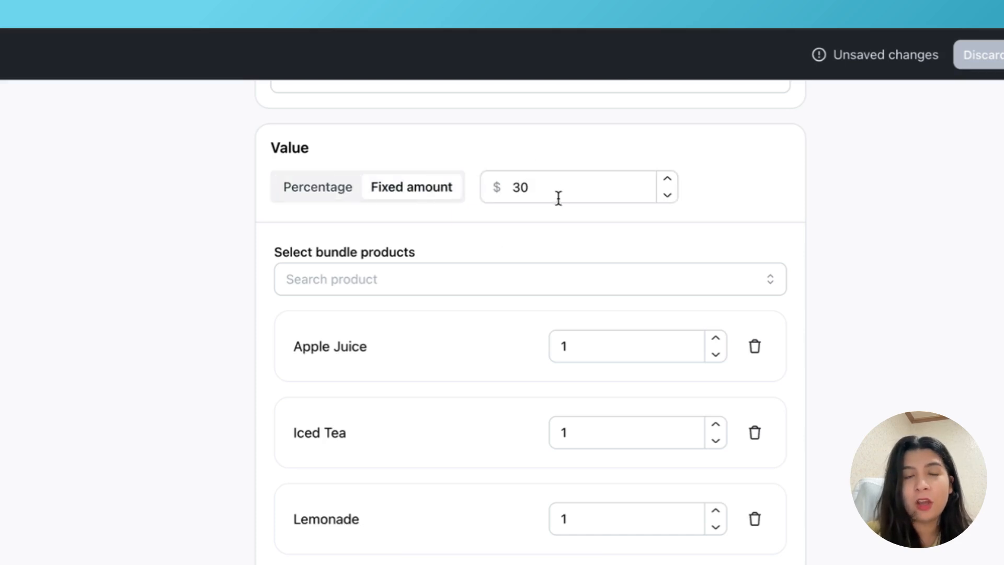